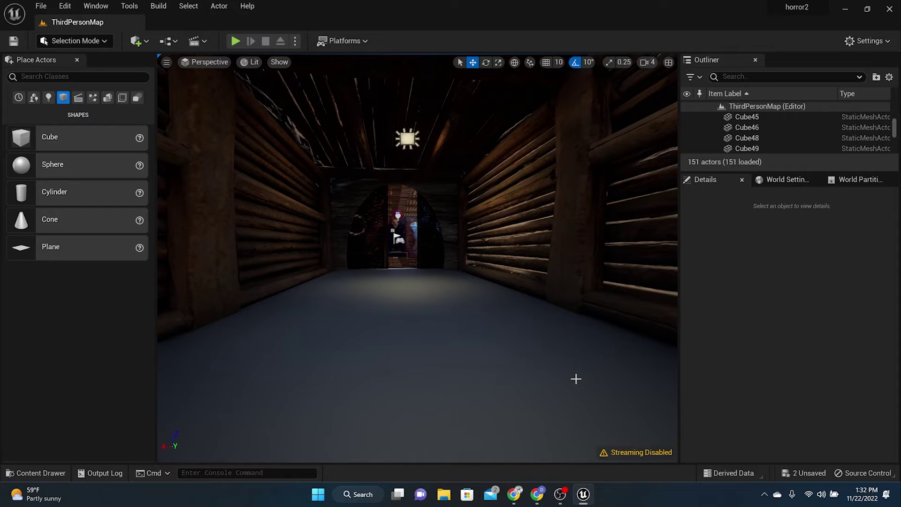
# Add a cube on the tunnel floor and scale it into a thin, wide slab standing across the corridor.
pyautogui.moveTo(503, 305); pyautogui.dragTo(502, 313, button='right')
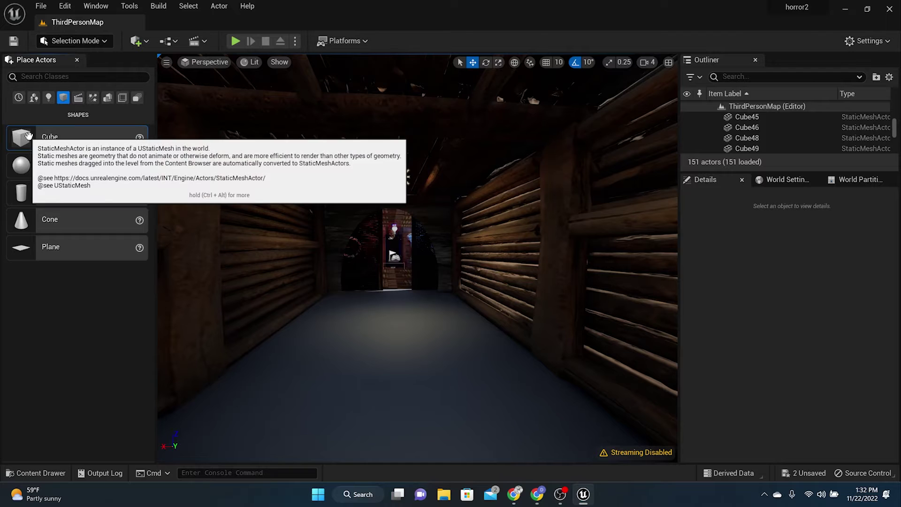
pyautogui.moveTo(52, 139); pyautogui.dragTo(392, 364)
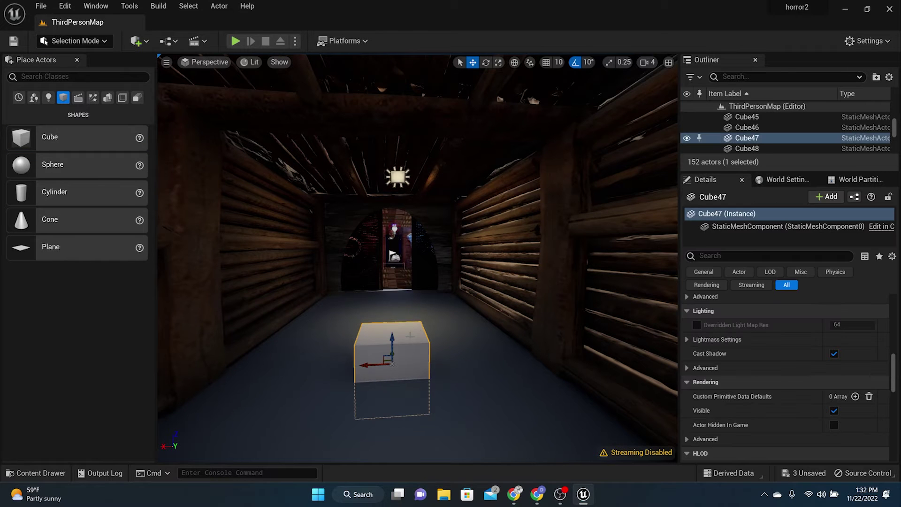
pyautogui.scroll(2, 409, 335)
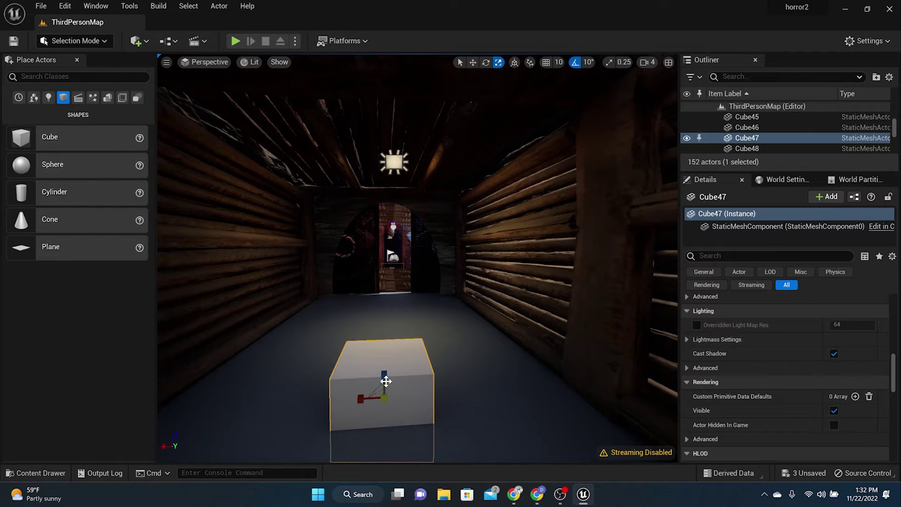
pyautogui.moveTo(460, 348)
pyautogui.mouseDown(button='right')
pyautogui.moveTo(493, 351)
pyautogui.moveTo(460, 348)
pyautogui.mouseUp(button='right')
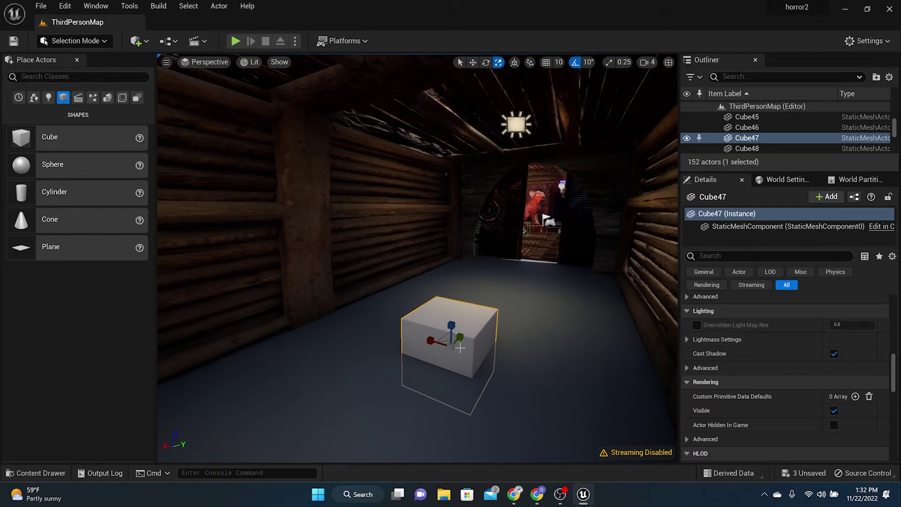
pyautogui.moveTo(463, 337)
pyautogui.mouseDown()
pyautogui.moveTo(451, 340)
pyautogui.moveTo(472, 336)
pyautogui.mouseUp()
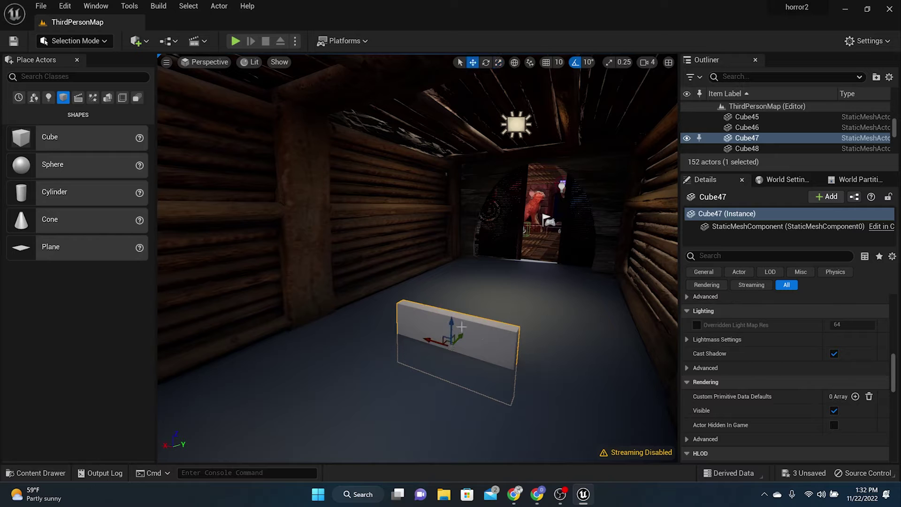
# Rotate and enlarge the slab into a screen-like panel, and raise it to the tunnel's ceiling.
pyautogui.press('e')
pyautogui.press('r')
pyautogui.moveTo(452, 325); pyautogui.dragTo(452, 139)
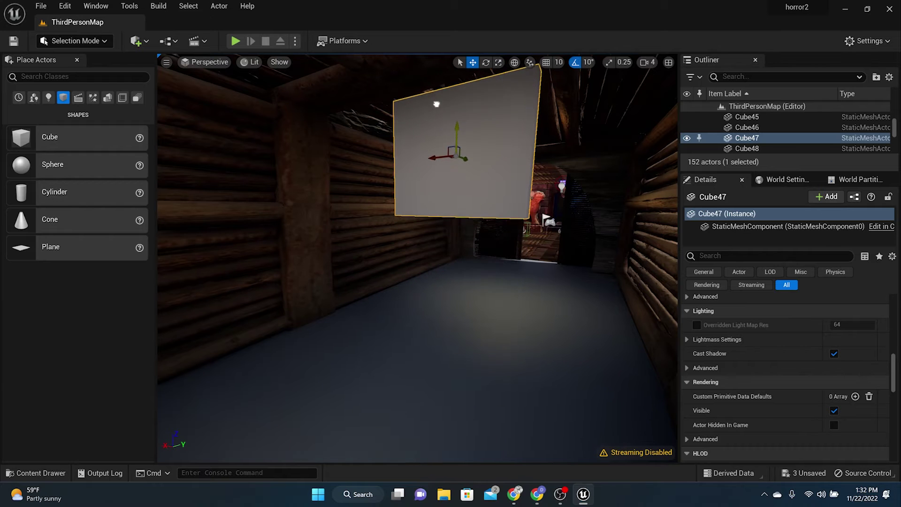
pyautogui.moveTo(436, 105); pyautogui.dragTo(436, 103)
pyautogui.click(400, 271)
pyautogui.moveTo(417, 276); pyautogui.dragTo(292, 314, button='right')
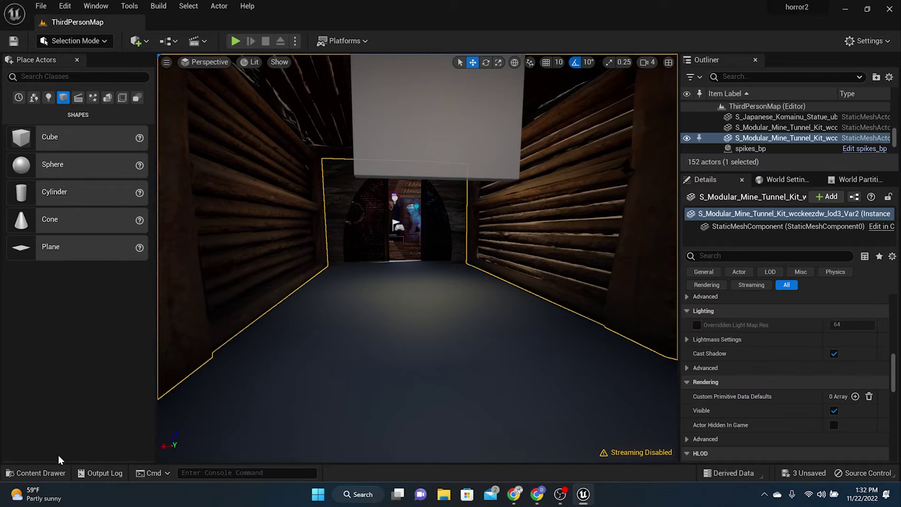
# Create a folder named Movies in the project's Content folder.
pyautogui.click(38, 473)
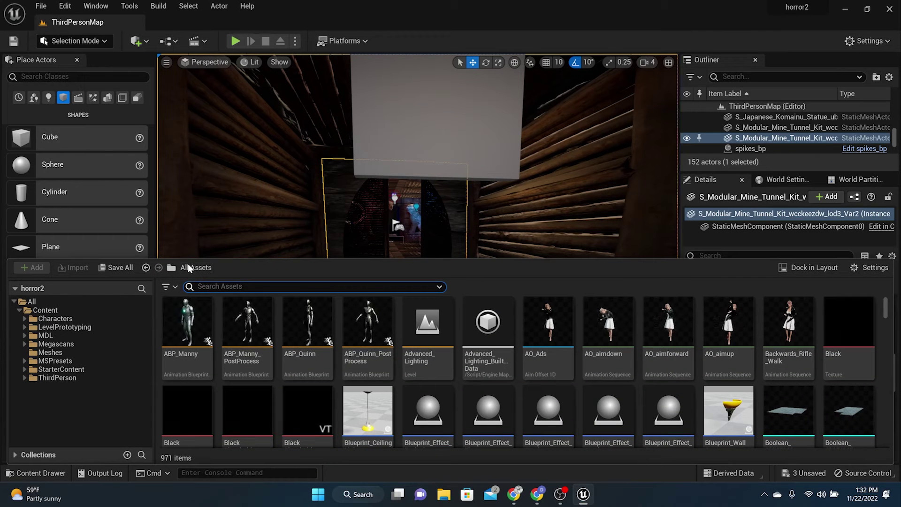
pyautogui.click(66, 310)
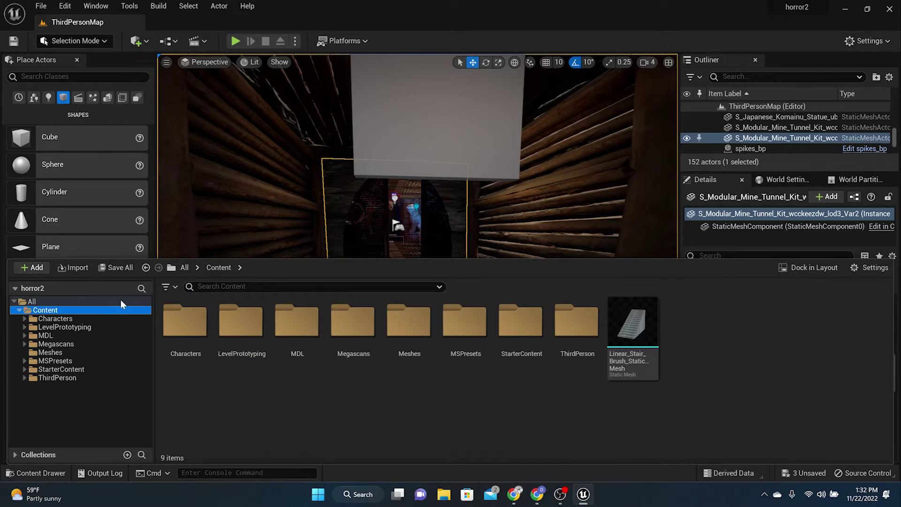
pyautogui.rightClick(429, 412)
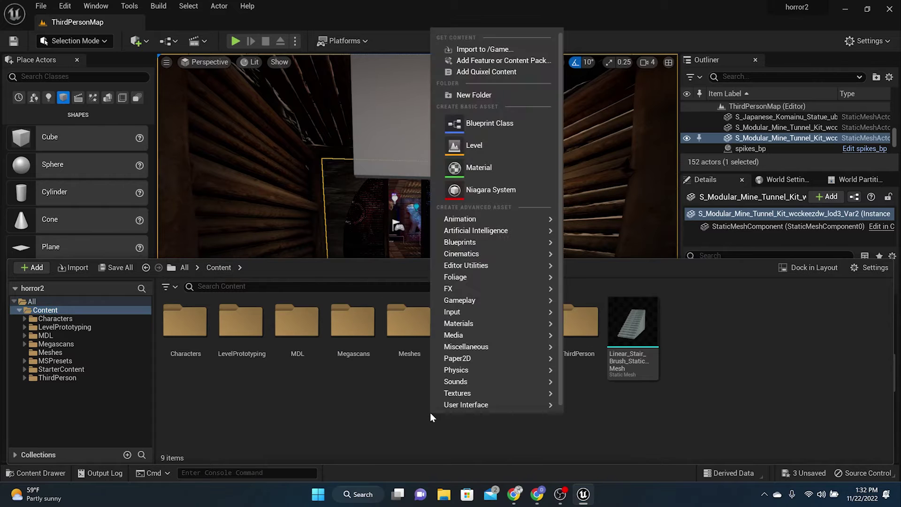
pyautogui.click(475, 95)
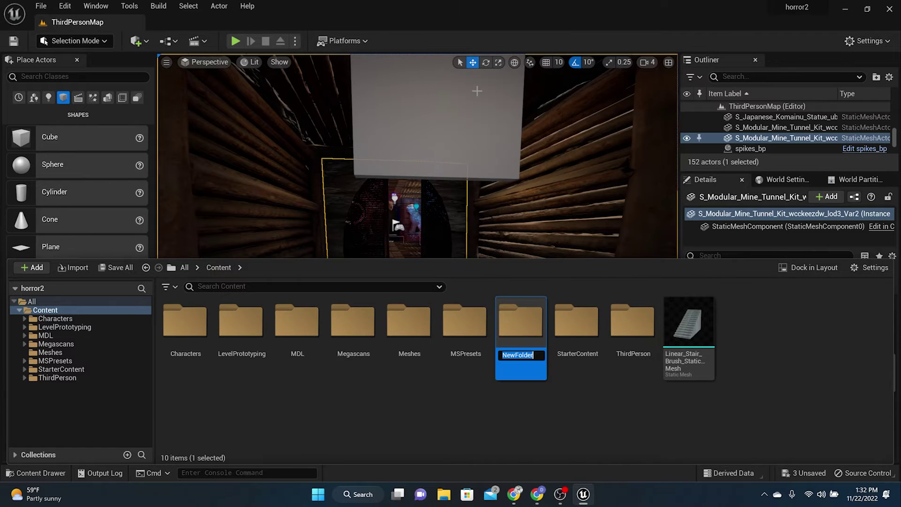
pyautogui.write('Movi')
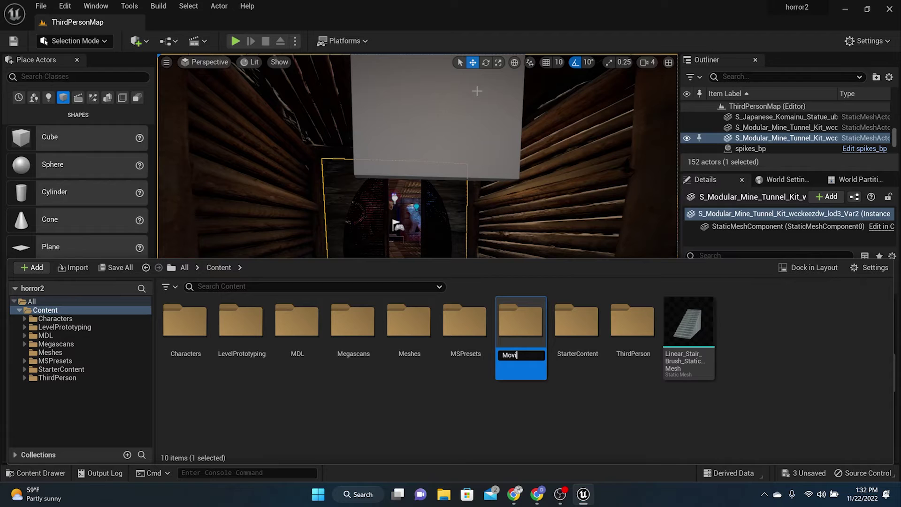
pyautogui.write('es')
pyautogui.press('Return')
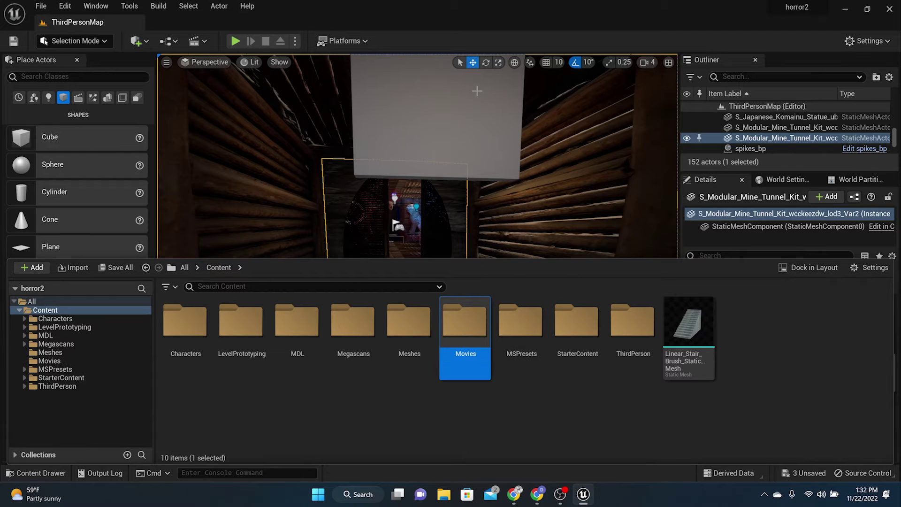
# Show the Movies folder in File Explorer and put the deathvids video from the desktop into it.
pyautogui.rightClick(466, 323)
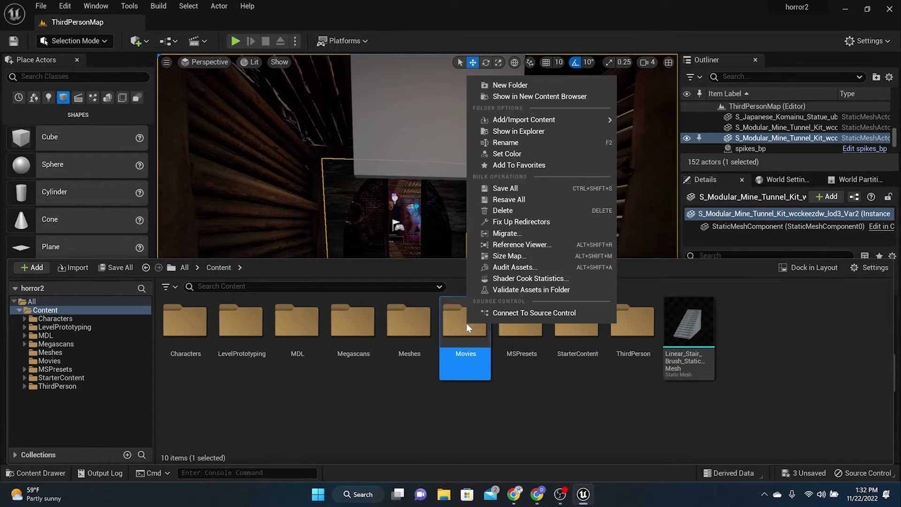
pyautogui.click(523, 132)
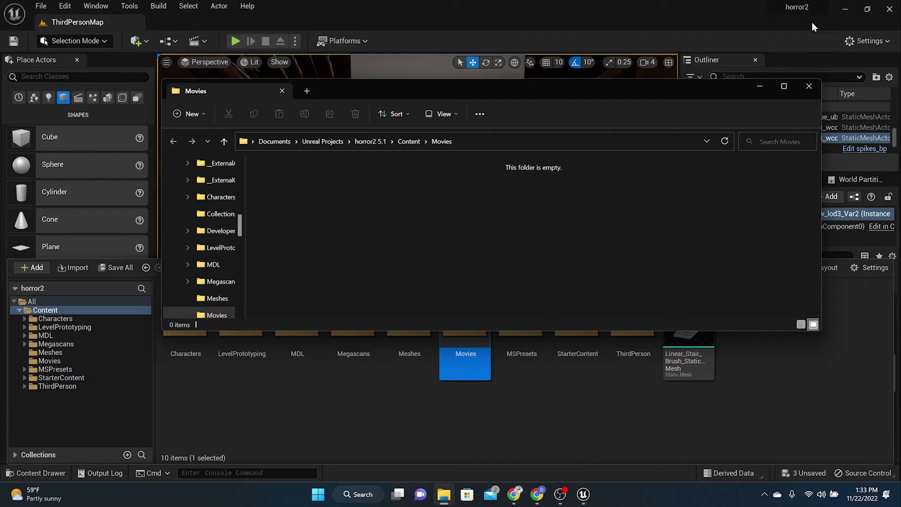
pyautogui.click(844, 8)
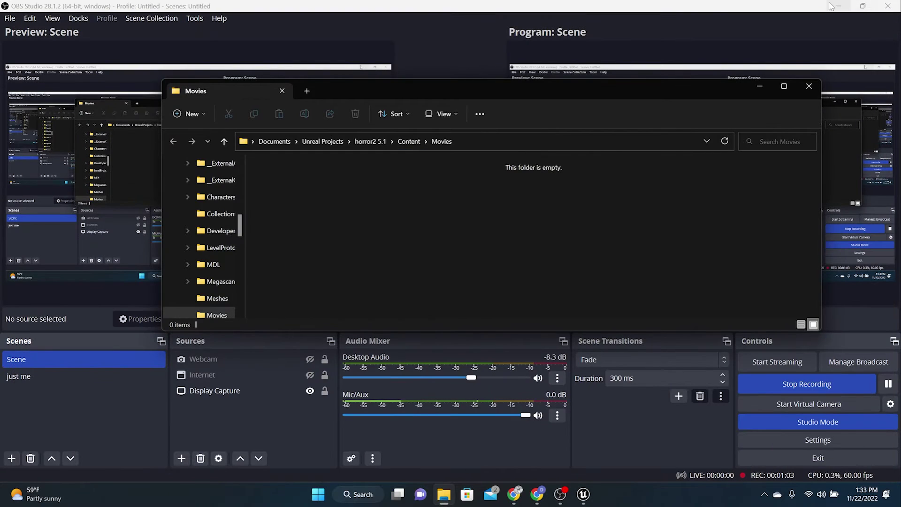
pyautogui.click(832, 6)
pyautogui.moveTo(753, 19); pyautogui.dragTo(360, 204)
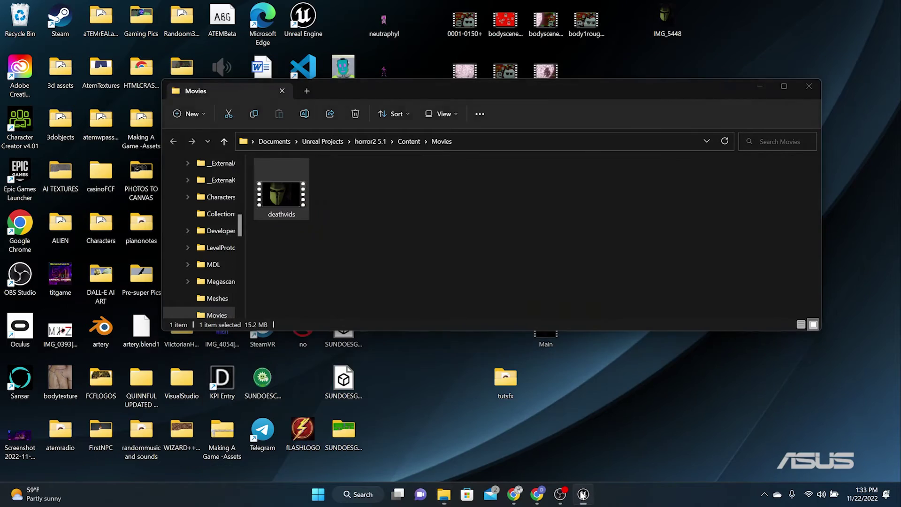
# Switch back to Unreal Editor and create a File Media Source asset in the Movies folder.
pyautogui.click(583, 493)
pyautogui.scroll(-2, 430, 248)
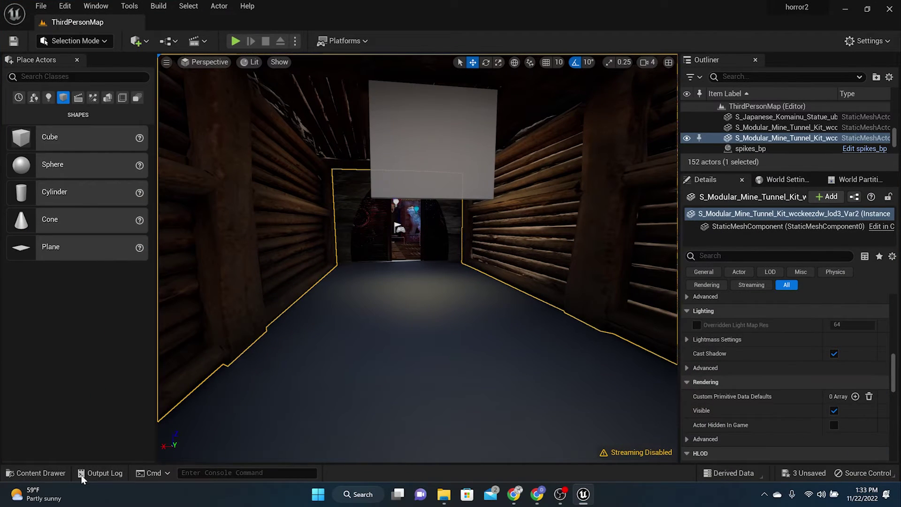
pyautogui.click(33, 473)
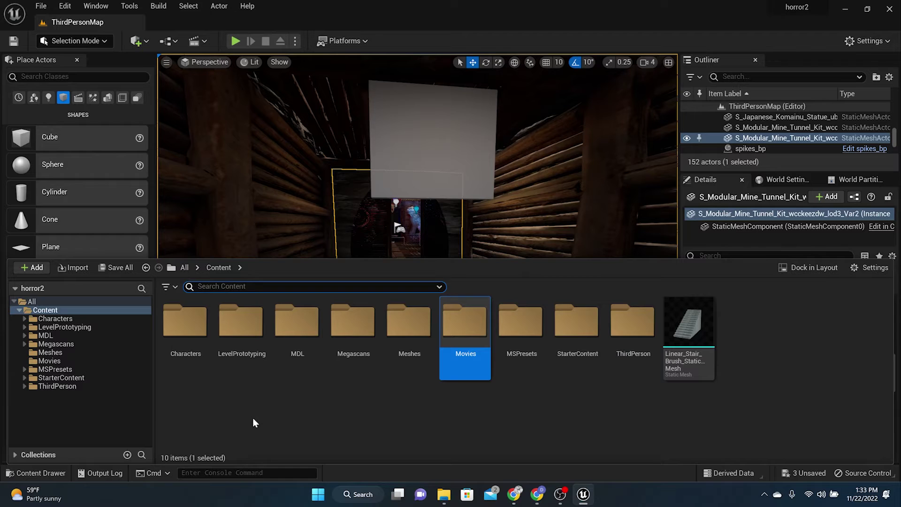
pyautogui.doubleClick(481, 326)
pyautogui.rightClick(347, 352)
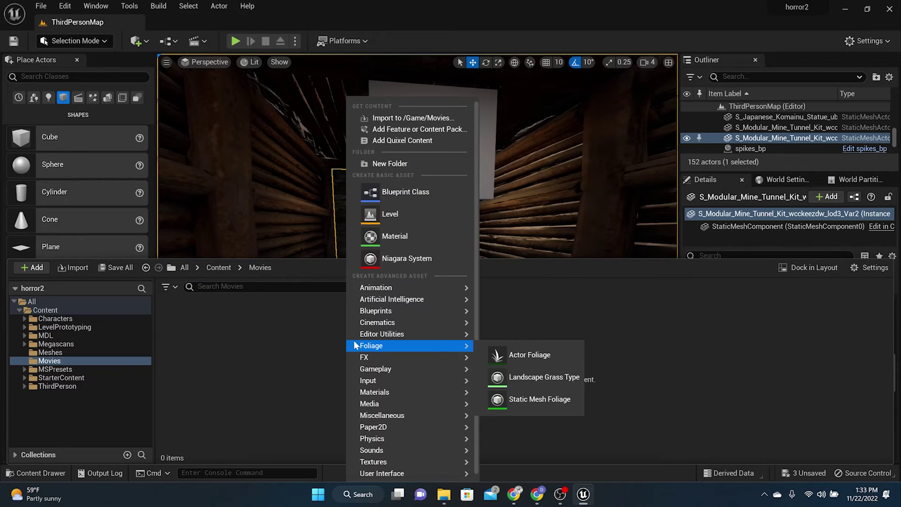
pyautogui.moveTo(387, 408)
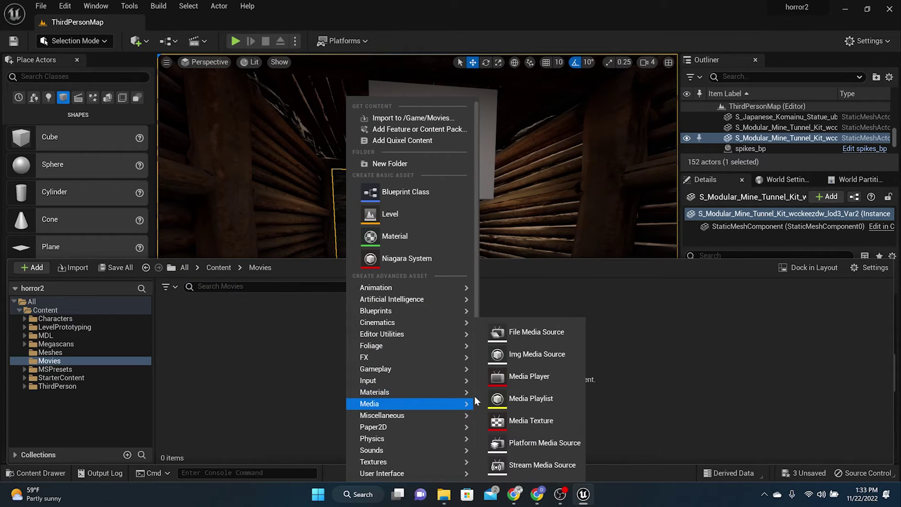
pyautogui.click(532, 336)
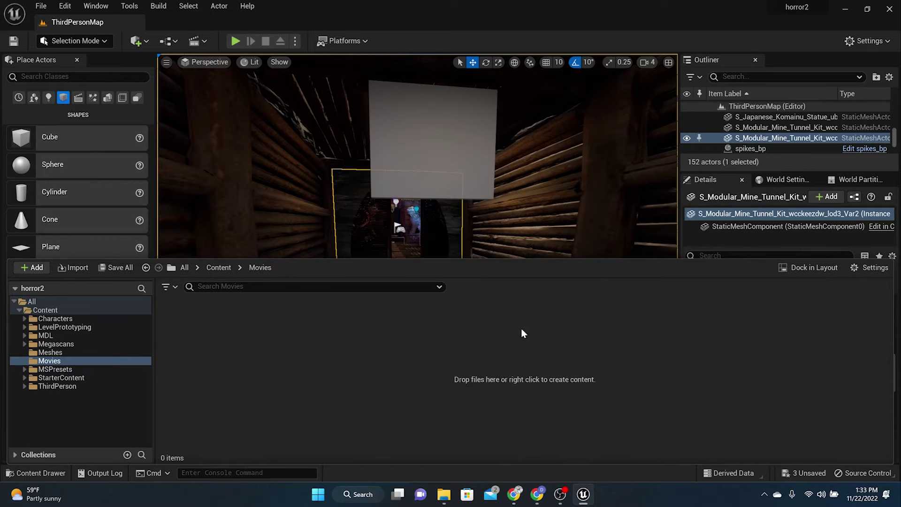
# Set the new file media source's file path to ./Movies/deathvids.mp4, save the asset and close its editor.
pyautogui.doubleClick(188, 335)
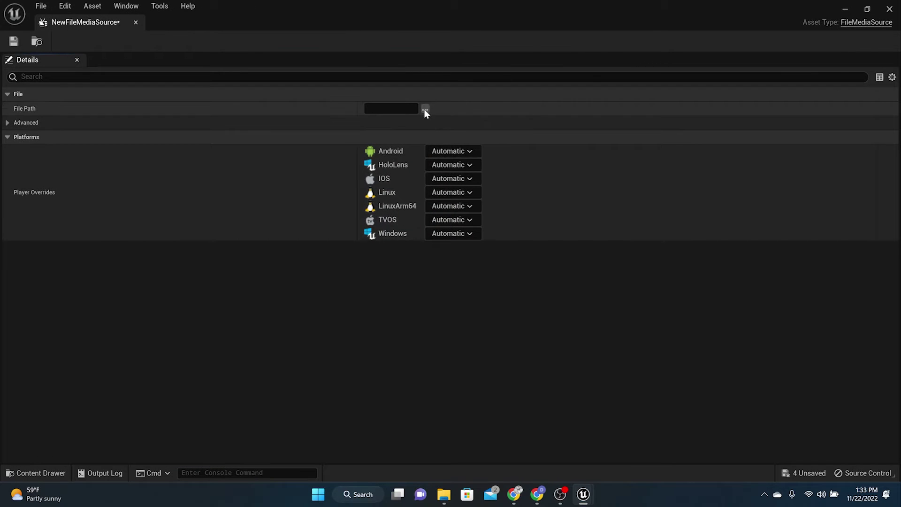
pyautogui.click(425, 109)
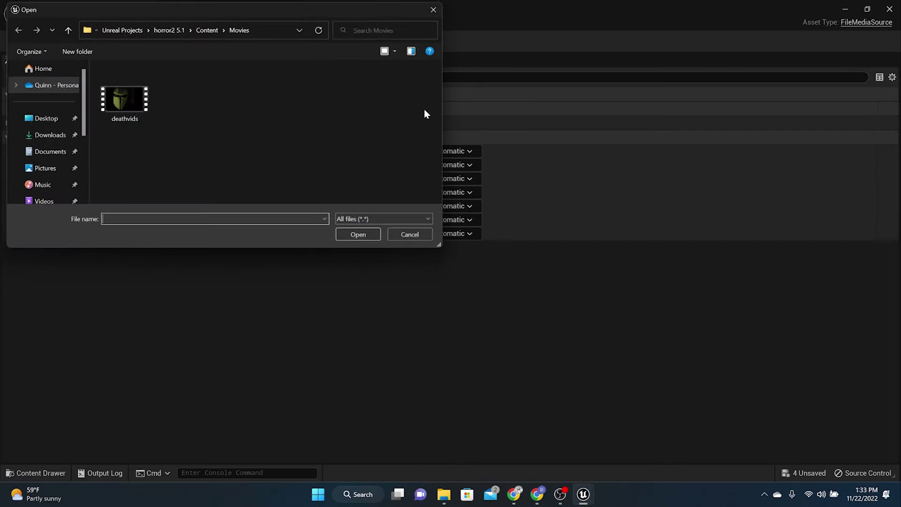
pyautogui.click(131, 101)
pyautogui.click(374, 239)
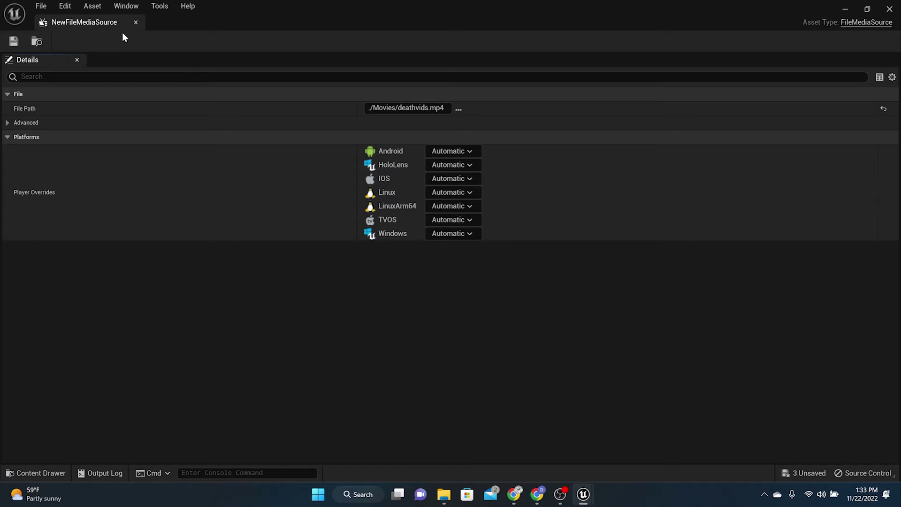
pyautogui.click(136, 22)
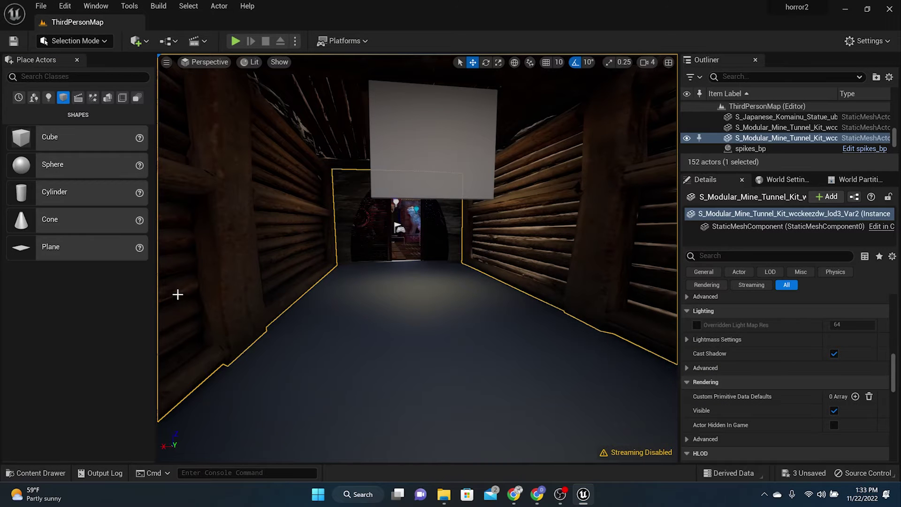
# Check the Windows platform options in the project settings, including the default RHI.
pyautogui.click(65, 4)
pyautogui.click(122, 163)
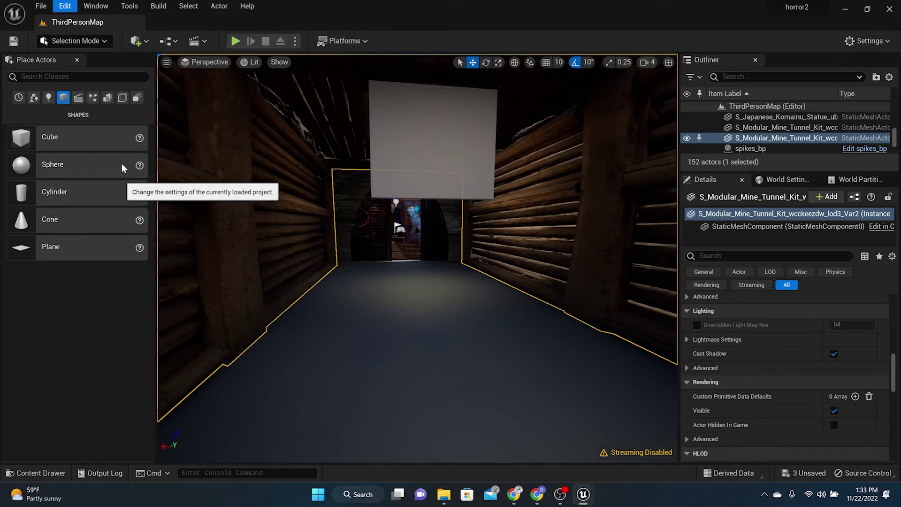
pyautogui.scroll(-1, 158, 166)
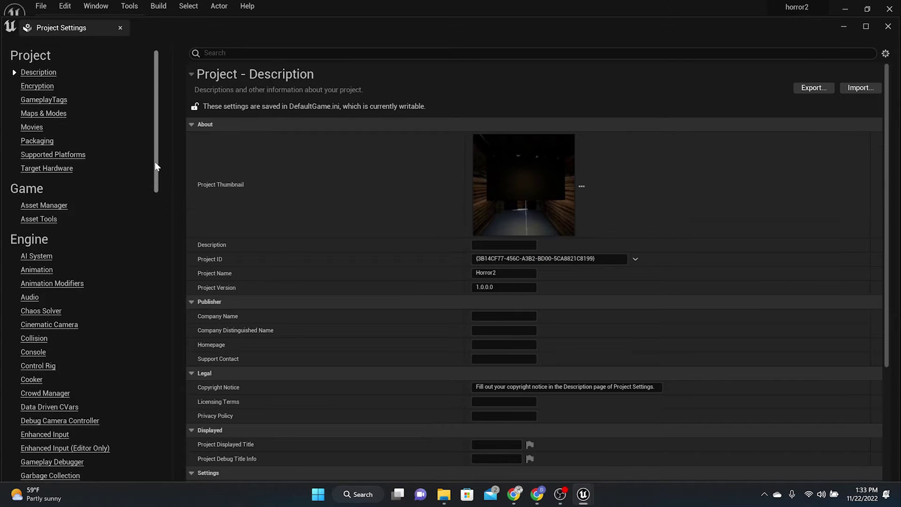
pyautogui.scroll(-10, 156, 167)
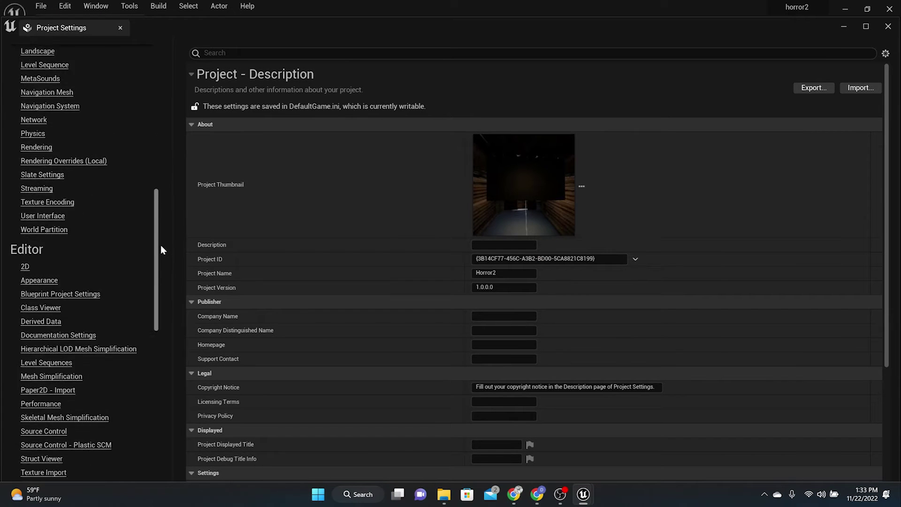
pyautogui.scroll(-10, 163, 272)
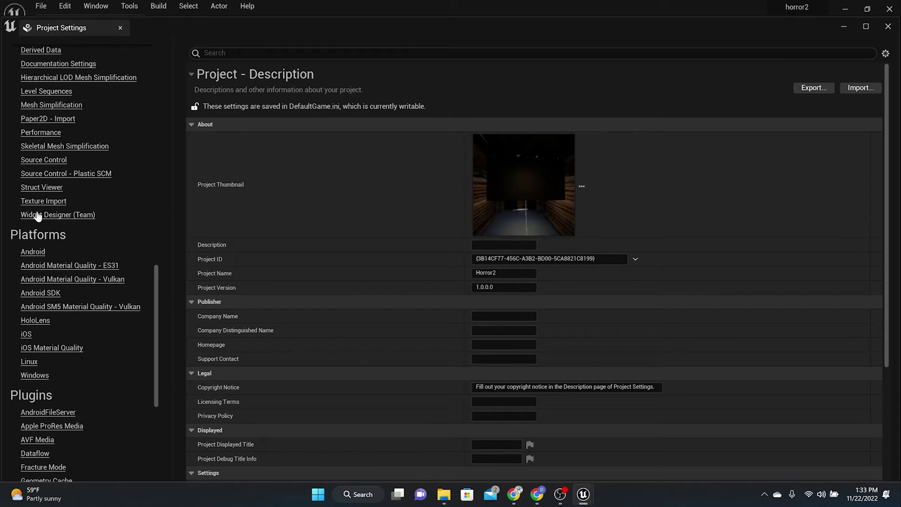
pyautogui.click(38, 376)
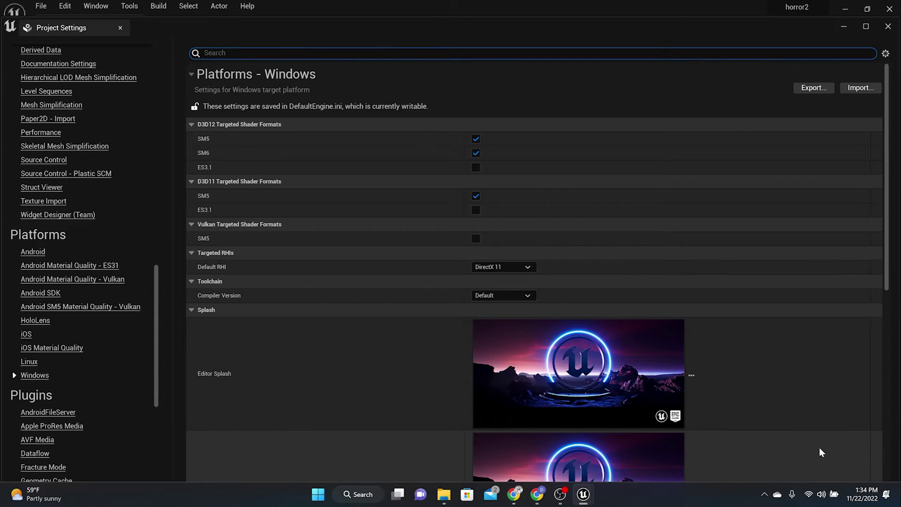
pyautogui.click(888, 27)
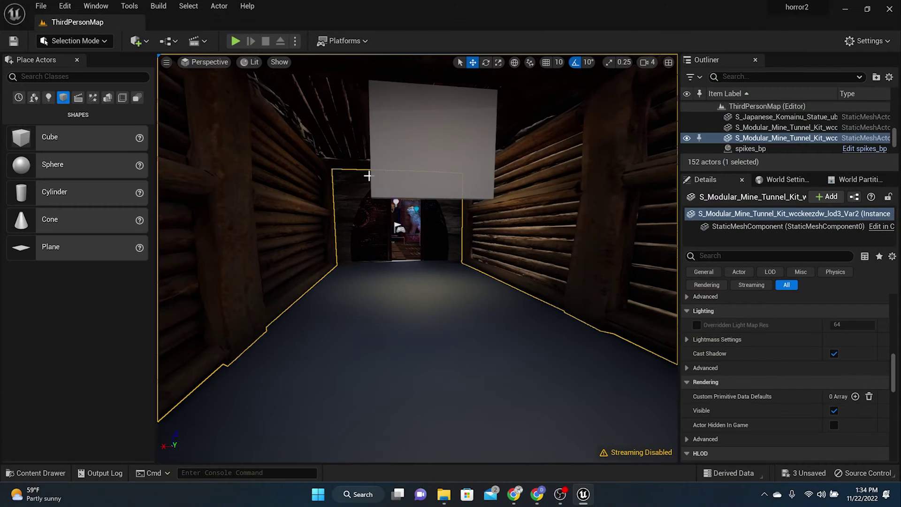
# Create a Media Player asset in the Movies folder together with its linked video output MediaTexture, keeping the default name.
pyautogui.click(26, 473)
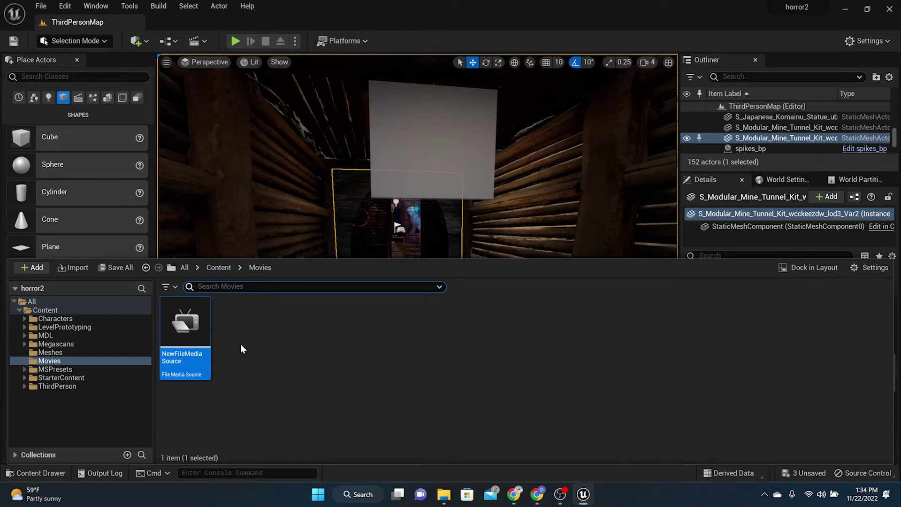
pyautogui.rightClick(232, 359)
pyautogui.moveTo(232, 359)
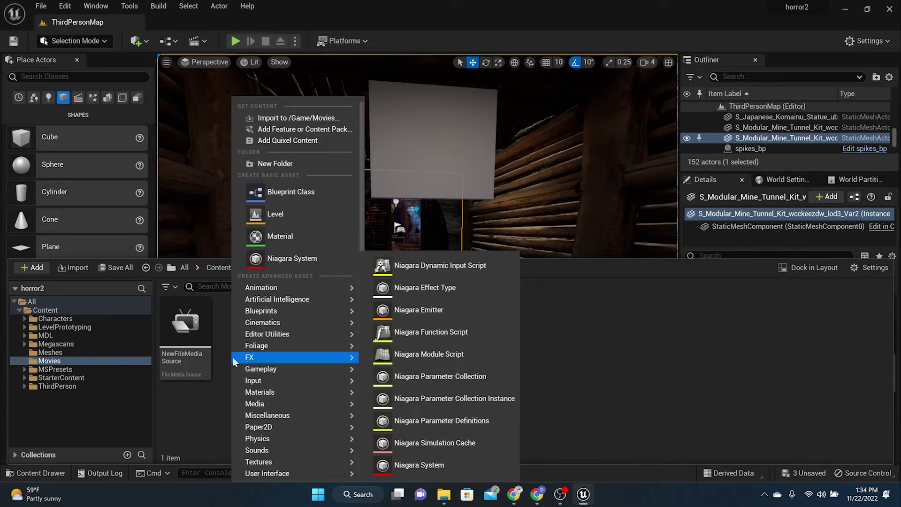
pyautogui.moveTo(286, 404)
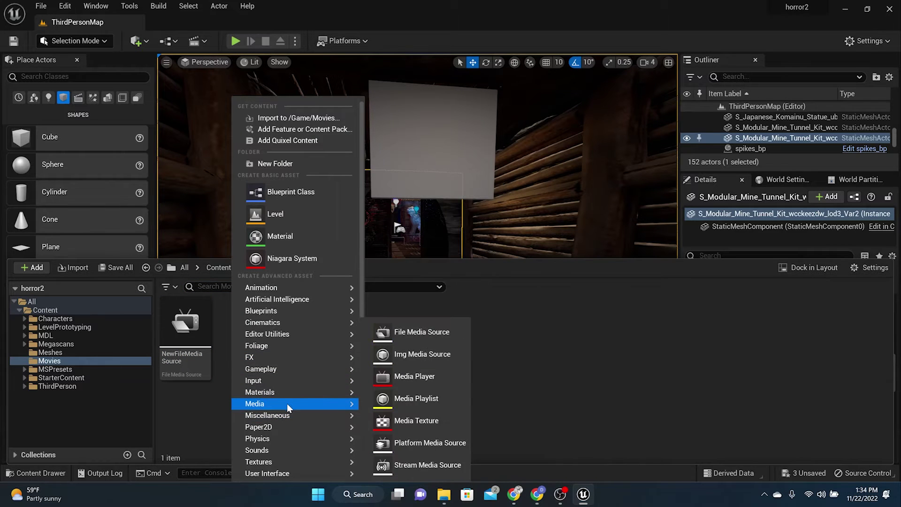
pyautogui.click(392, 375)
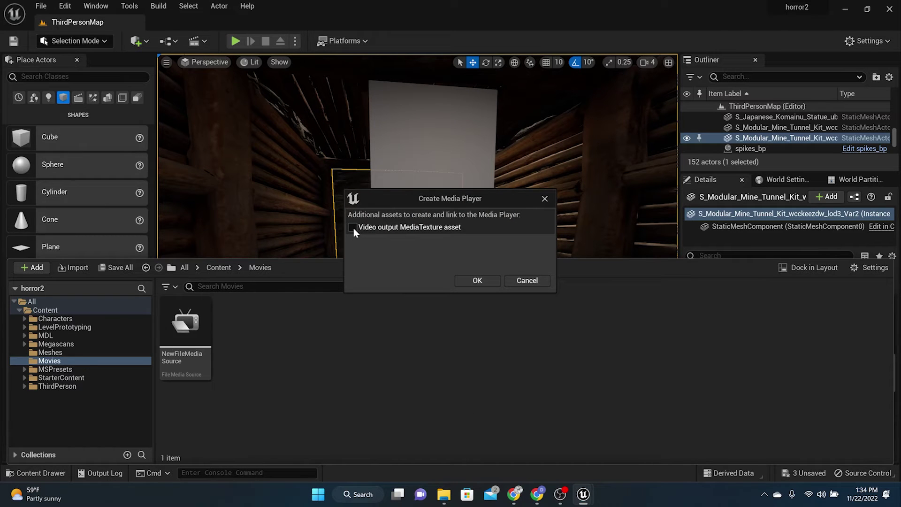
pyautogui.click(478, 280)
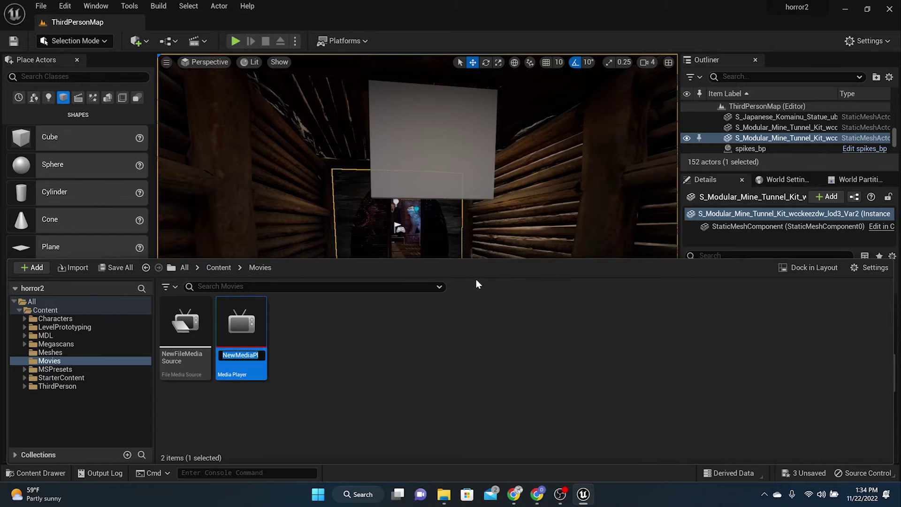
pyautogui.press('Return')
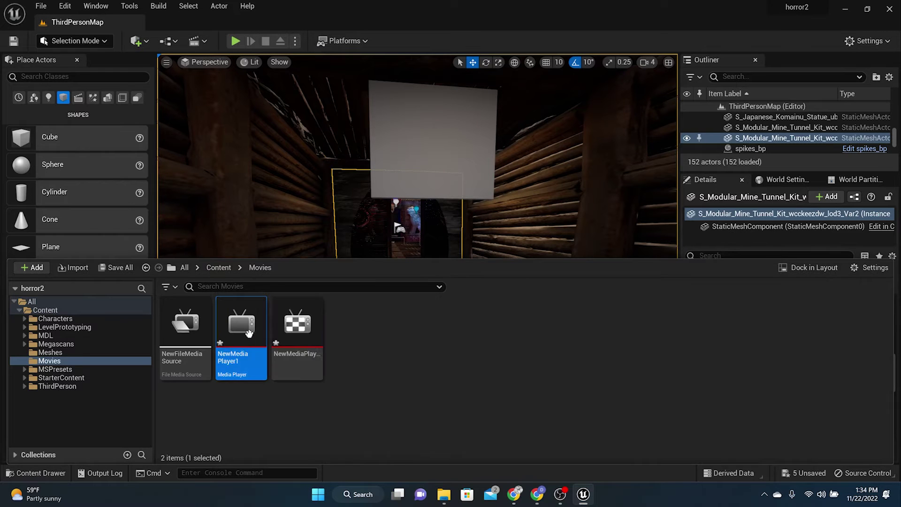
# Play NewFileMediaSource in the new media player's editor, save the media player and minimize the editor window.
pyautogui.doubleClick(245, 328)
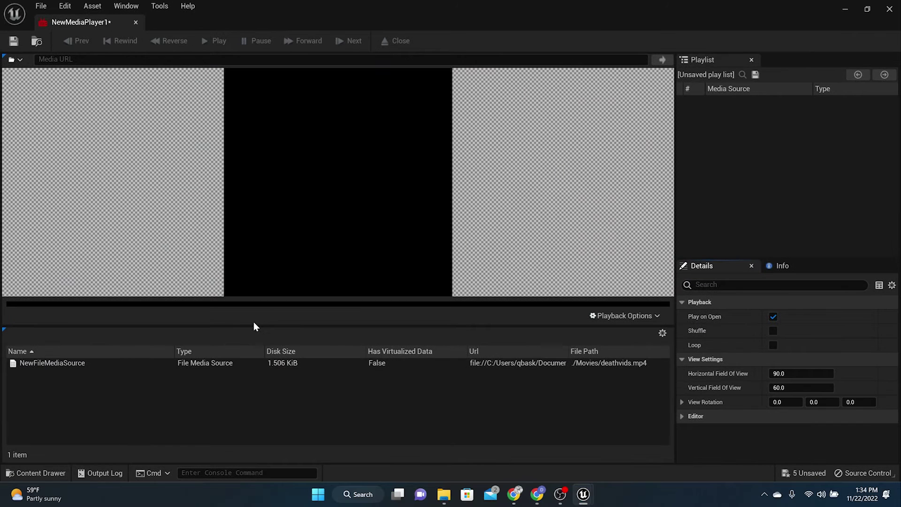
pyautogui.doubleClick(97, 363)
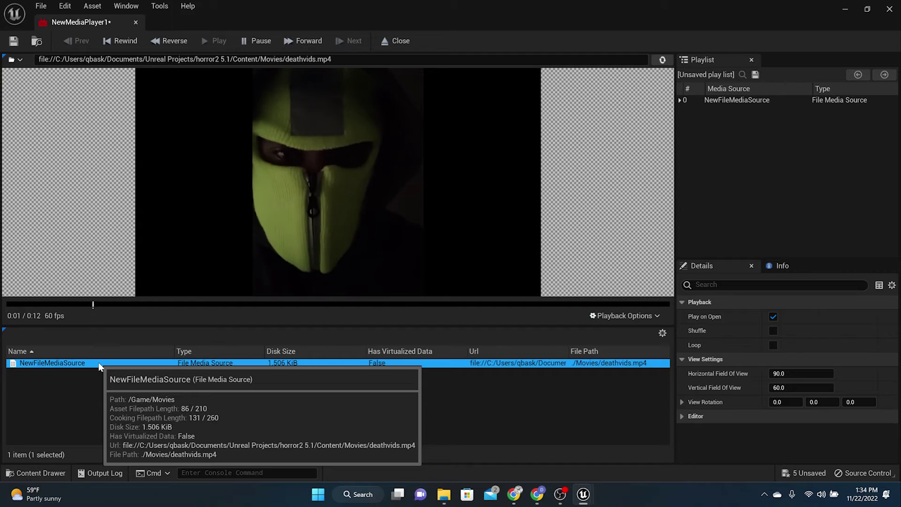
pyautogui.click(14, 41)
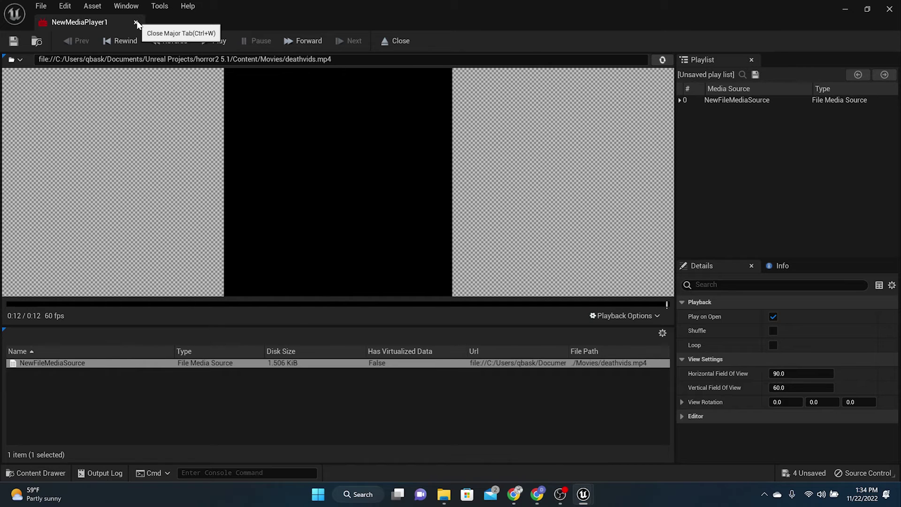
pyautogui.click(845, 11)
# Apply the NewMediaPlayer1_Video media texture from the Movies folder to the screen panel in the tunnel.
pyautogui.moveTo(449, 255); pyautogui.dragTo(403, 273, button='right')
pyautogui.click(41, 473)
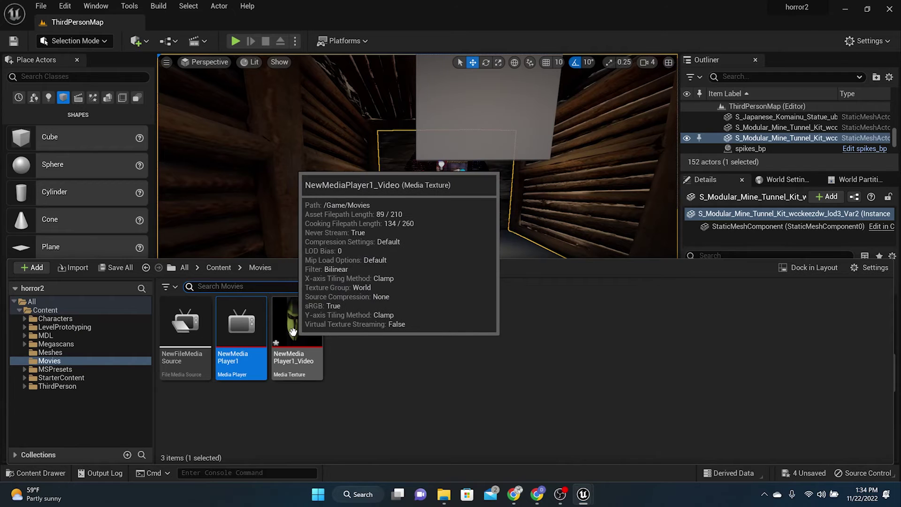
pyautogui.moveTo(286, 329); pyautogui.dragTo(467, 98)
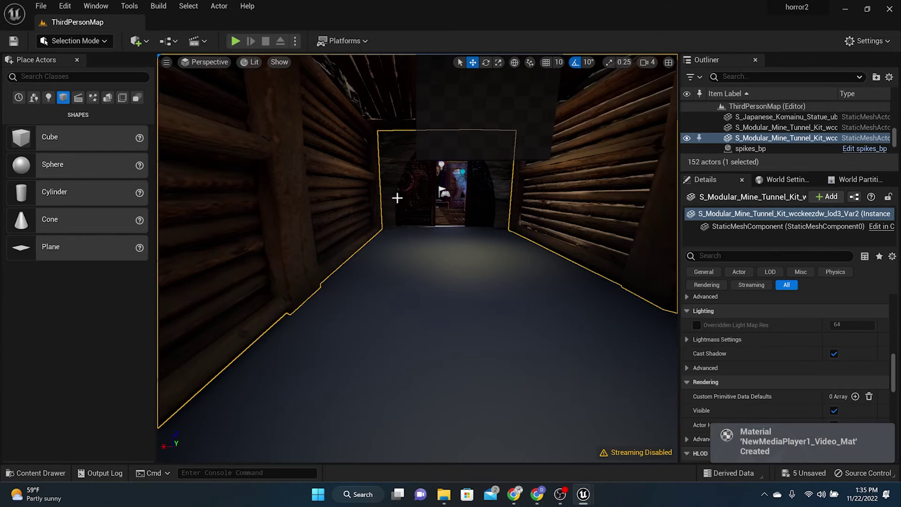
# Examine the screen panel in the tunnel and the generated video material in the Movies folder.
pyautogui.moveTo(368, 276); pyautogui.dragTo(369, 275, button='right')
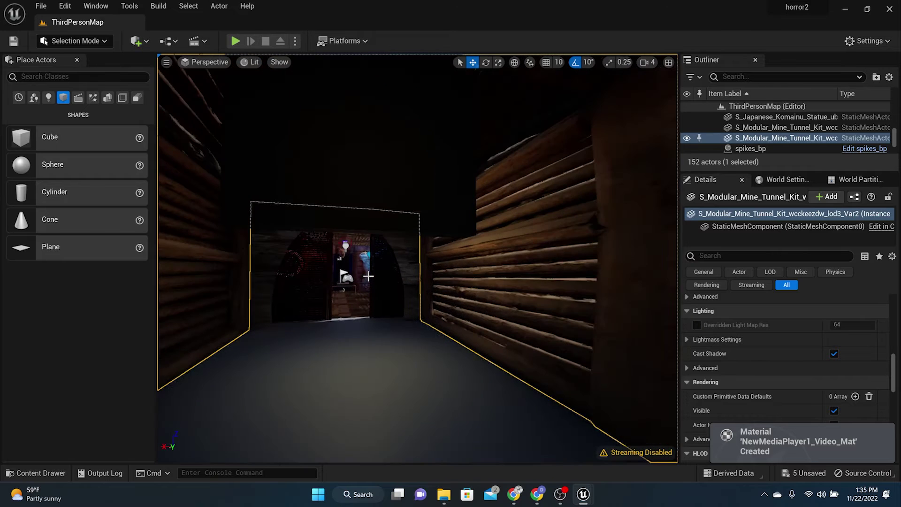
pyautogui.moveTo(308, 340); pyautogui.dragTo(308, 340, button='right')
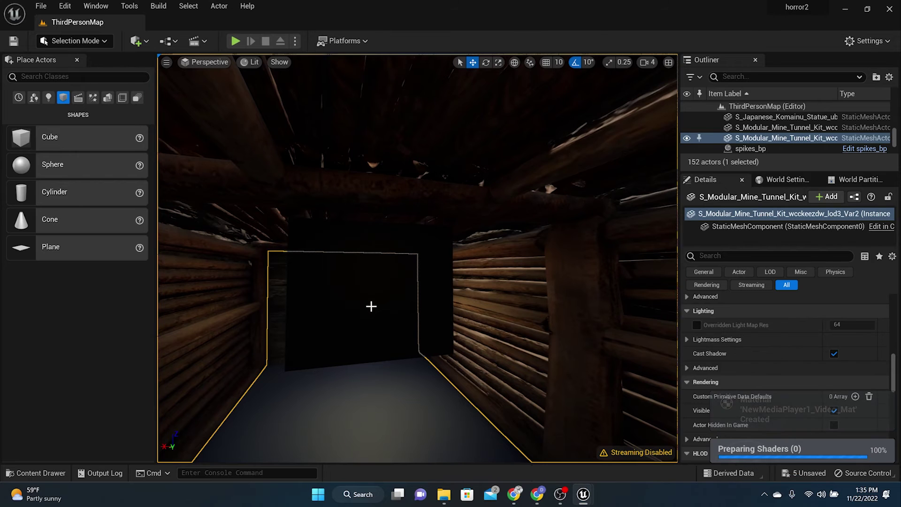
pyautogui.moveTo(371, 305); pyautogui.dragTo(370, 306, button='right')
pyautogui.moveTo(392, 378); pyautogui.dragTo(393, 378, button='right')
pyautogui.click(393, 379)
pyautogui.moveTo(396, 328); pyautogui.dragTo(396, 328, button='right')
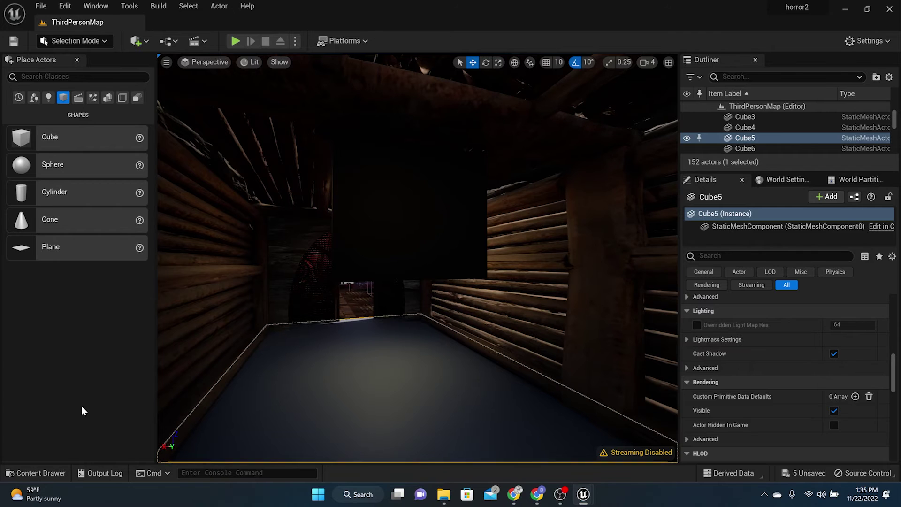
pyautogui.click(44, 472)
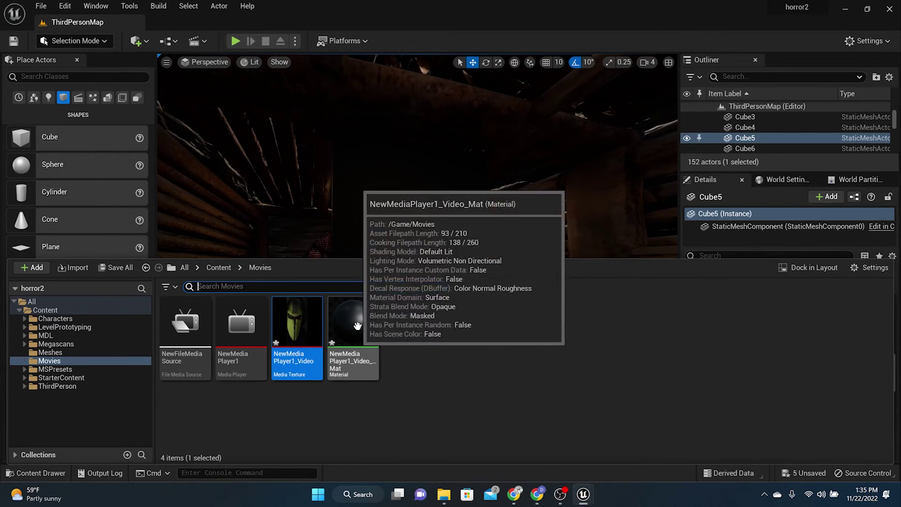
pyautogui.moveTo(371, 257); pyautogui.dragTo(362, 406)
pyautogui.moveTo(372, 341); pyautogui.dragTo(394, 384, button='right')
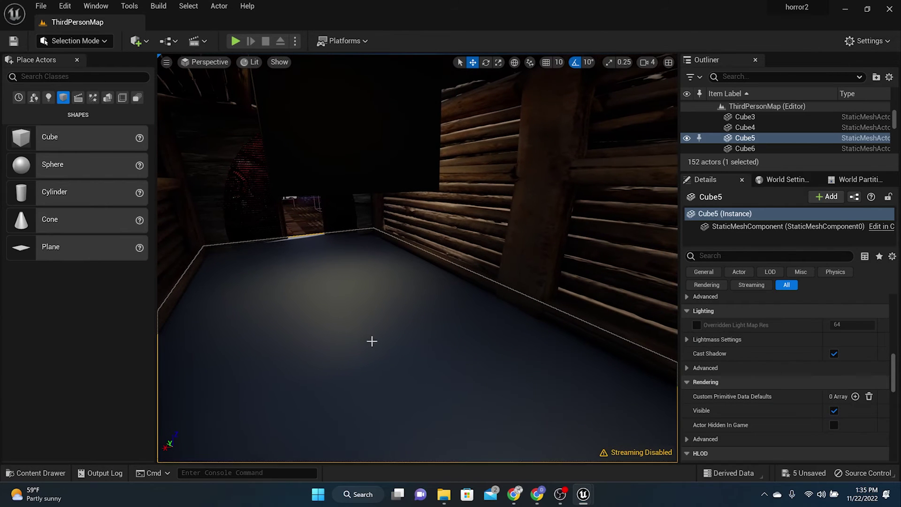
# Open the level blueprint and move the Event BeginPlay node farther from the Set Input Mode node to make room.
pyautogui.click(168, 41)
pyautogui.click(229, 116)
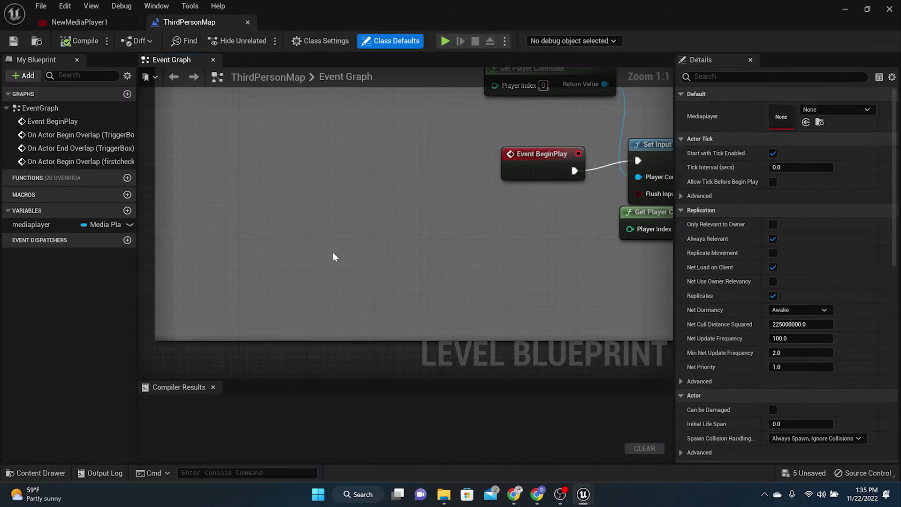
pyautogui.scroll(-1, 347, 241)
pyautogui.moveTo(496, 164); pyautogui.dragTo(235, 167)
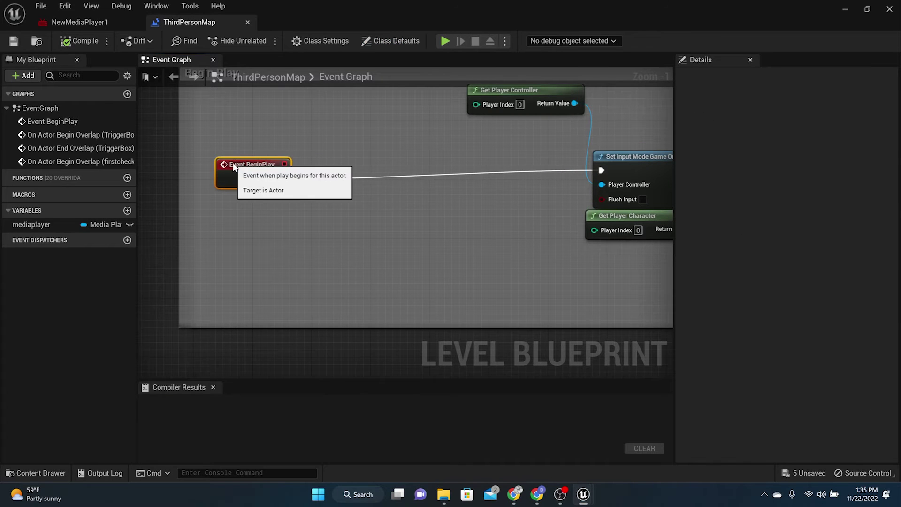
# Delete the existing mediaplayer variable and compile the level blueprint.
pyautogui.click(30, 225)
pyautogui.press('Delete')
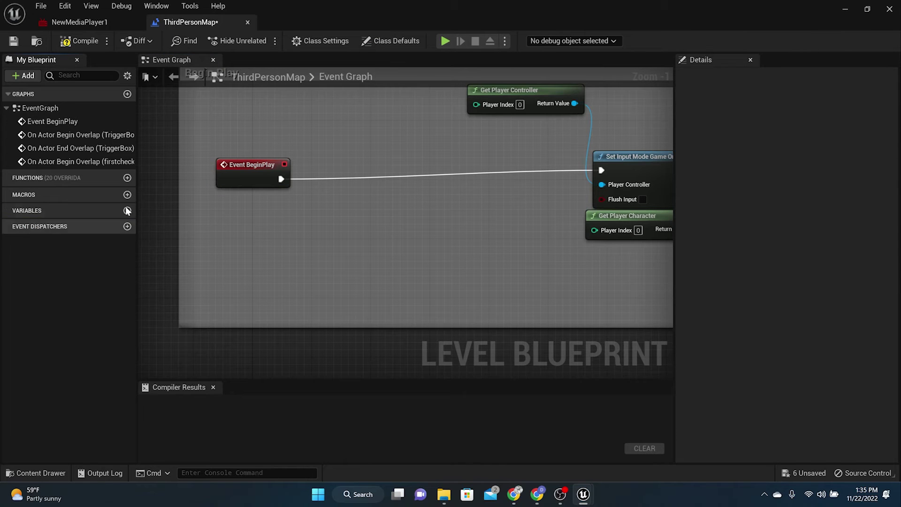
pyautogui.click(79, 41)
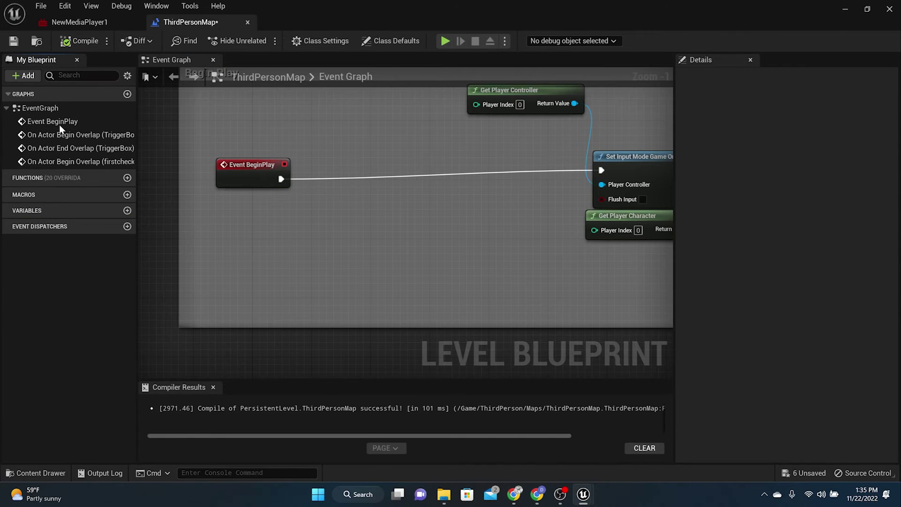
# Add a variable named mediaplayer to the level blueprint with the type Media Player Object Reference.
pyautogui.click(127, 211)
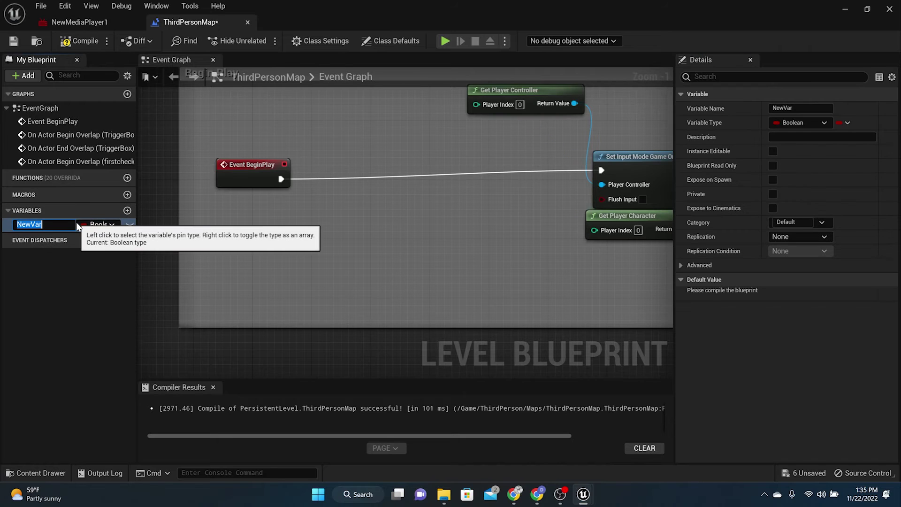
pyautogui.write('mediaplayer')
pyautogui.press('Return')
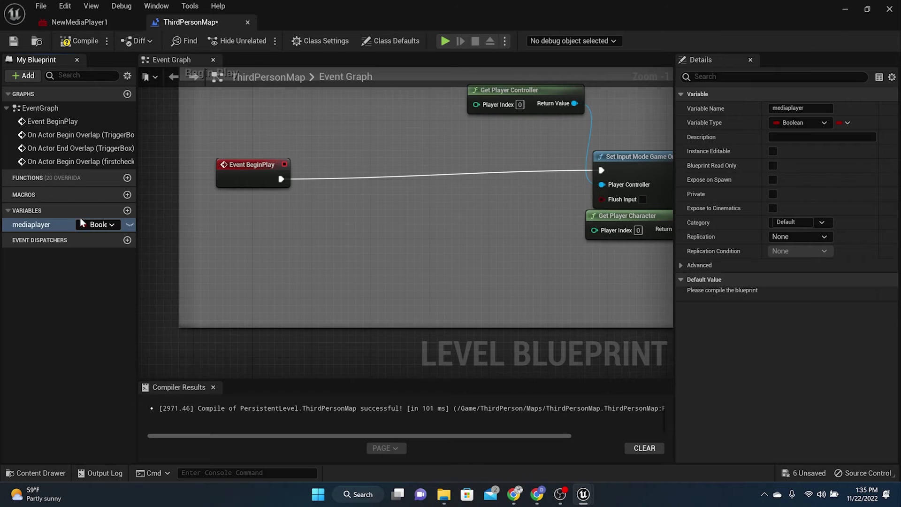
pyautogui.click(98, 224)
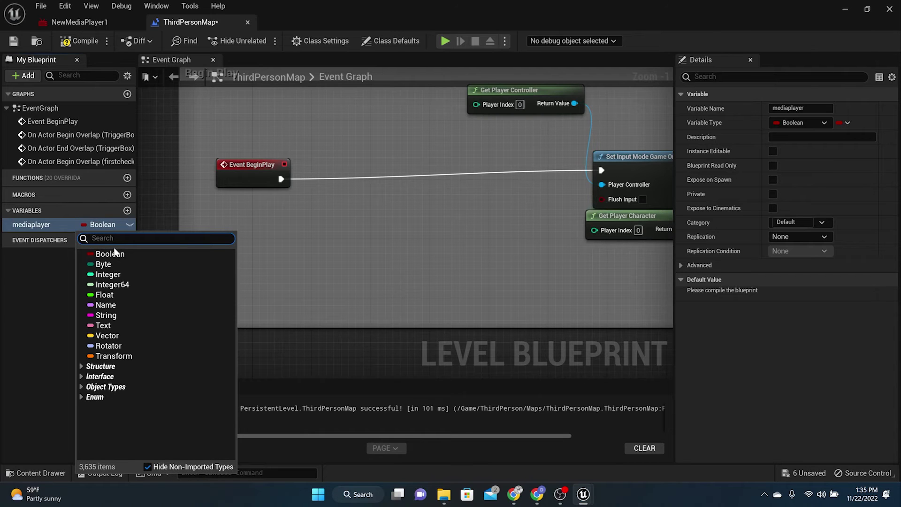
pyautogui.write('media pl')
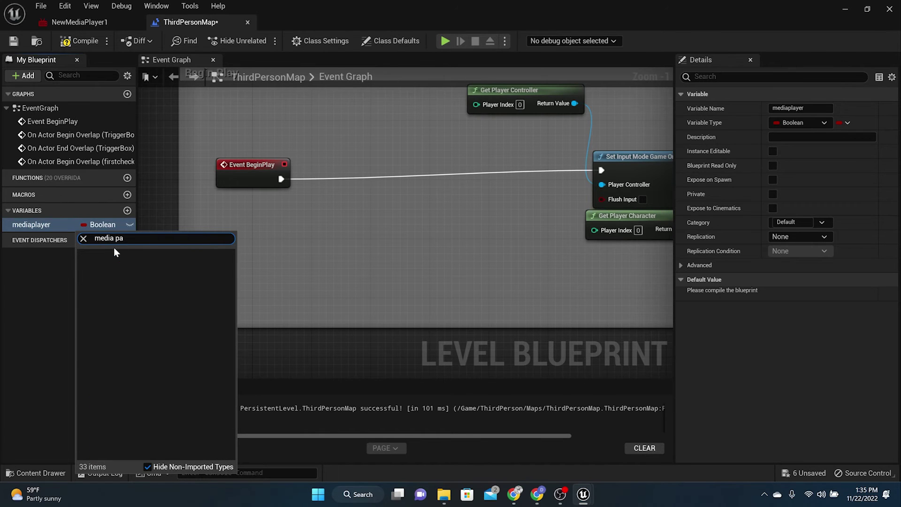
pyautogui.write('ayer')
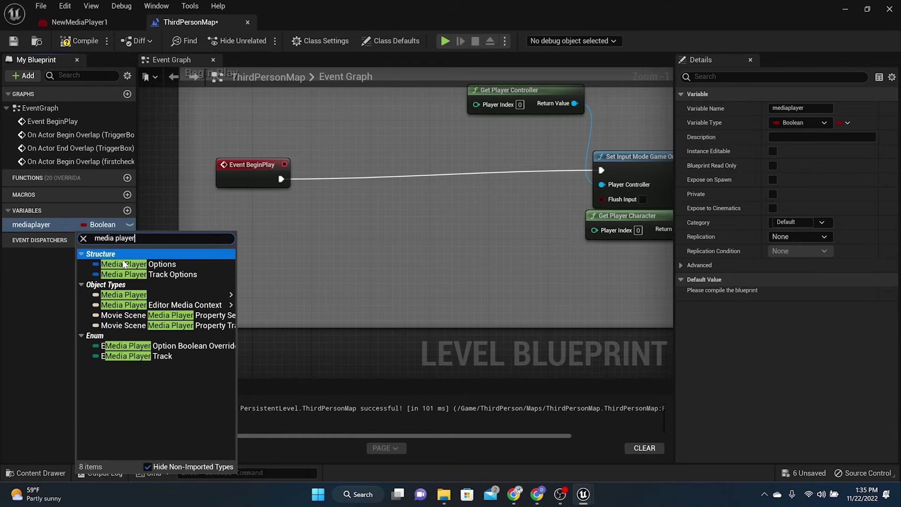
pyautogui.moveTo(143, 298)
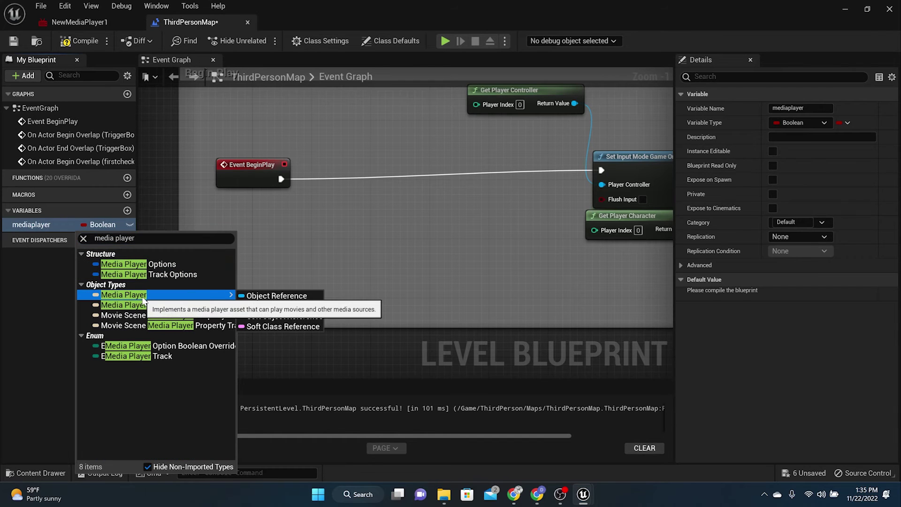
pyautogui.click(272, 296)
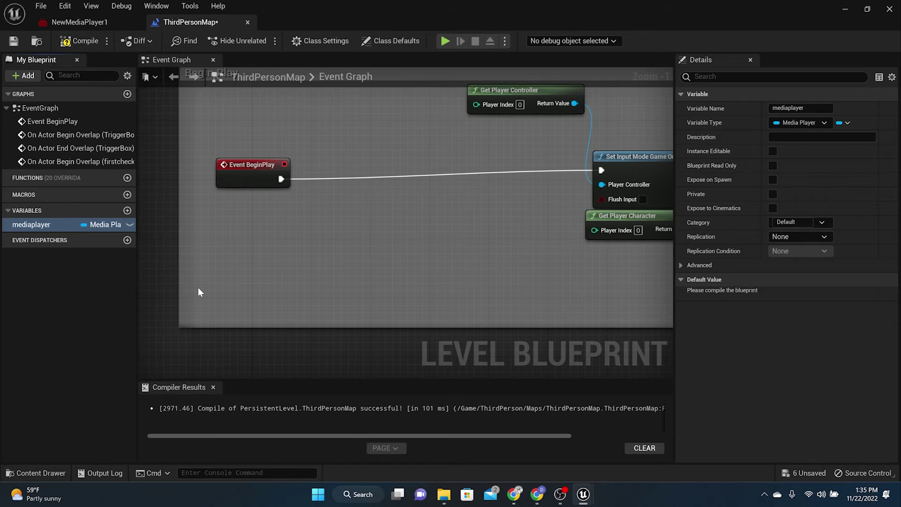
# Compile the blueprint, set the mediaplayer variable's default value to NewMediaPlayer1, then compile again and save.
pyautogui.click(77, 41)
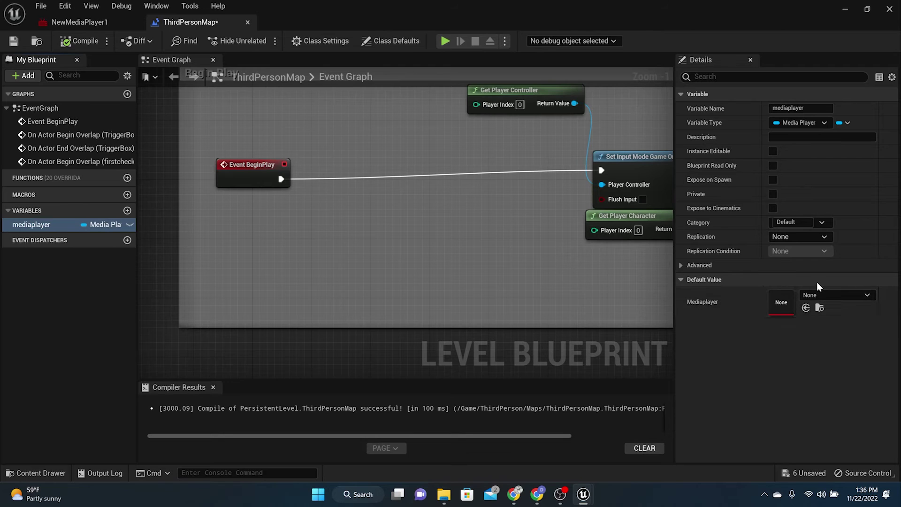
pyautogui.click(827, 292)
pyautogui.click(784, 156)
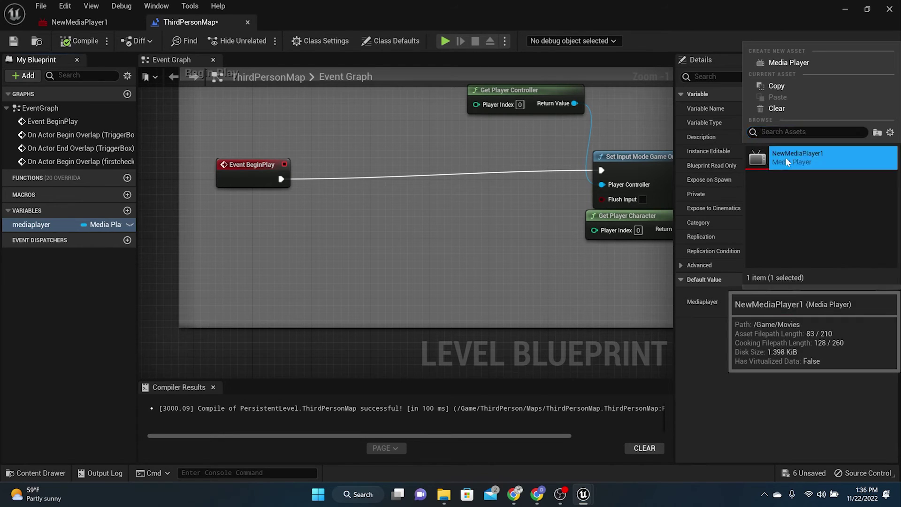
pyautogui.click(80, 41)
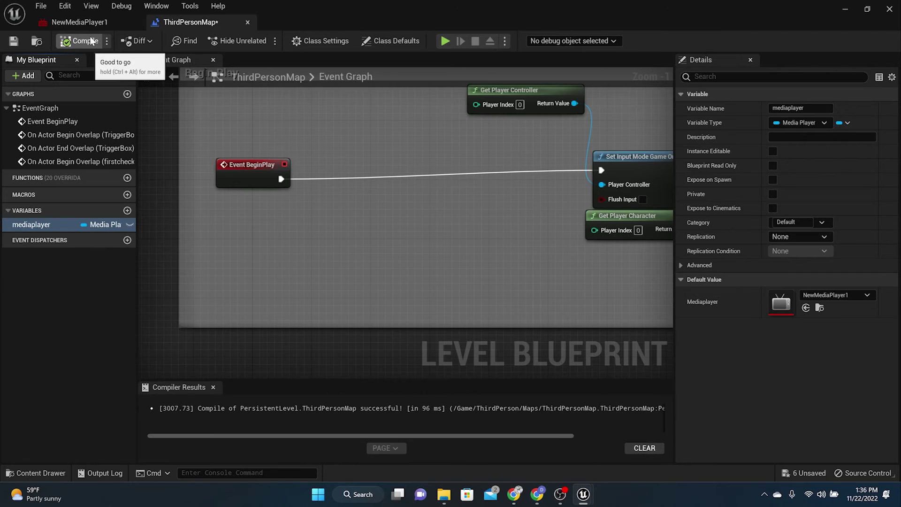
pyautogui.click(13, 41)
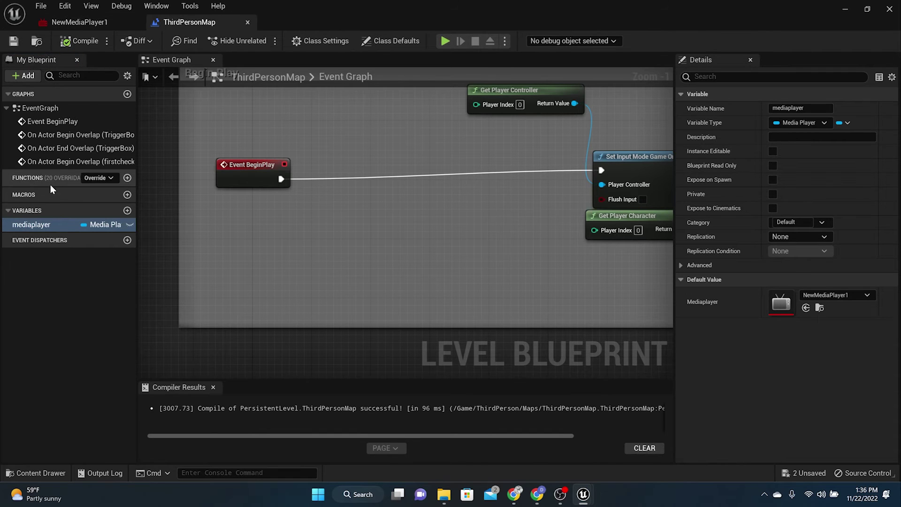
# Place a Get mediaplayer node below Event BeginPlay and add an Open Source node with the media player as its target.
pyautogui.moveTo(24, 226); pyautogui.dragTo(227, 249)
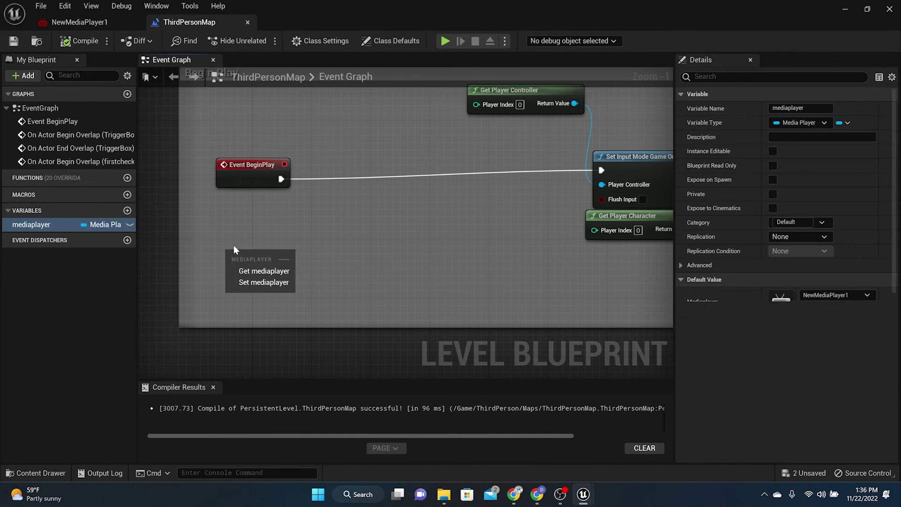
pyautogui.click(270, 271)
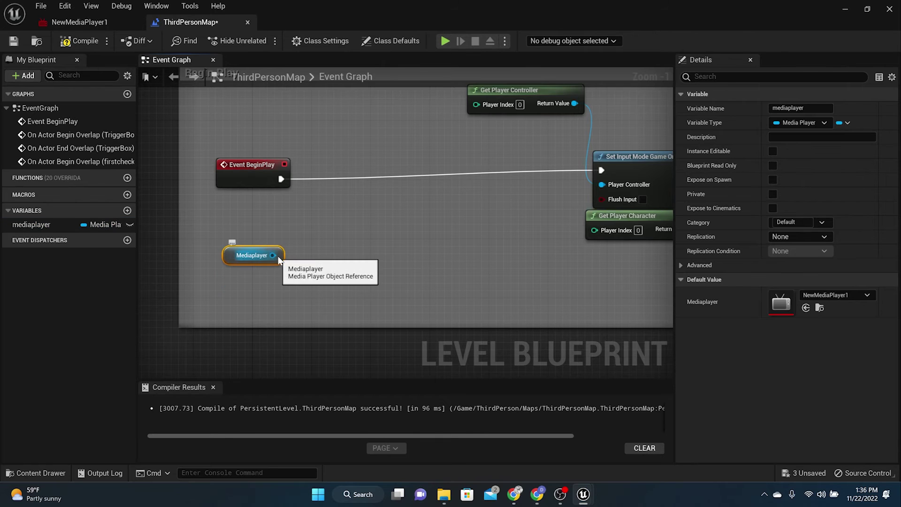
pyautogui.moveTo(272, 255); pyautogui.dragTo(326, 228)
pyautogui.write('opensou')
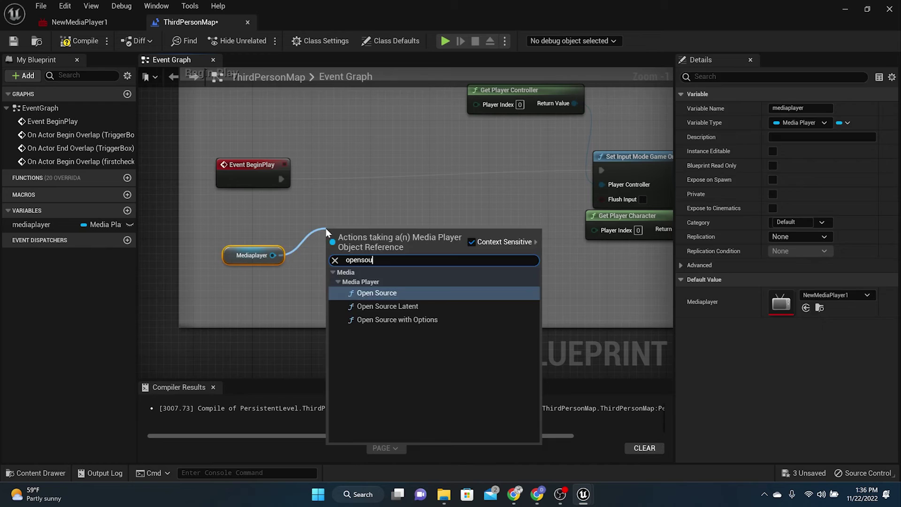
pyautogui.press('Return')
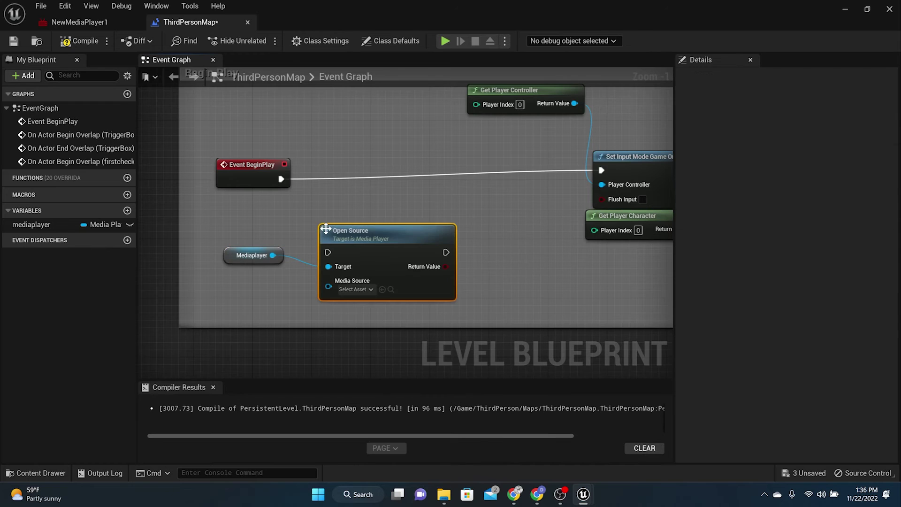
# Wire the Open Source node between Event BeginPlay and Set Input Mode Game Only, and move it up in line with them.
pyautogui.moveTo(280, 179); pyautogui.dragTo(329, 253)
pyautogui.moveTo(445, 252); pyautogui.dragTo(602, 171)
pyautogui.moveTo(430, 226); pyautogui.dragTo(441, 159)
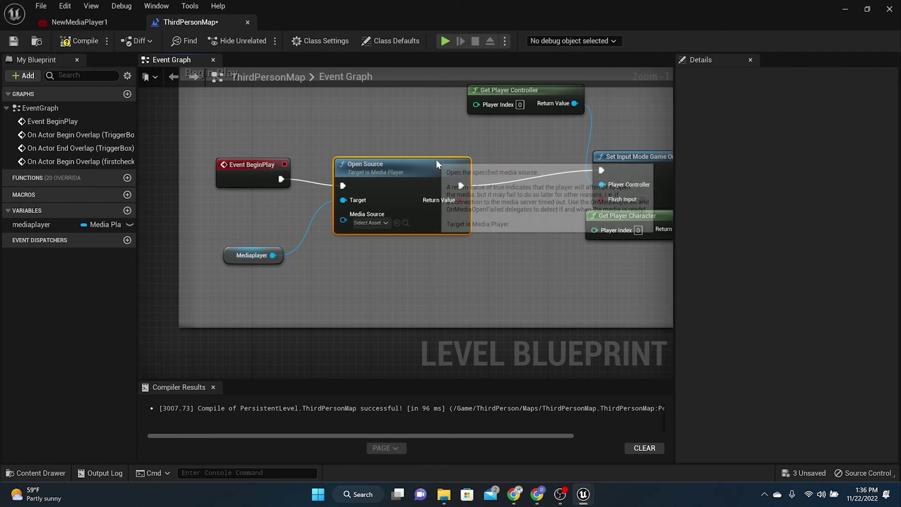
# Set the Open Source node's media source to NewFileMediaSource, then compile and save the level blueprint.
pyautogui.click(364, 224)
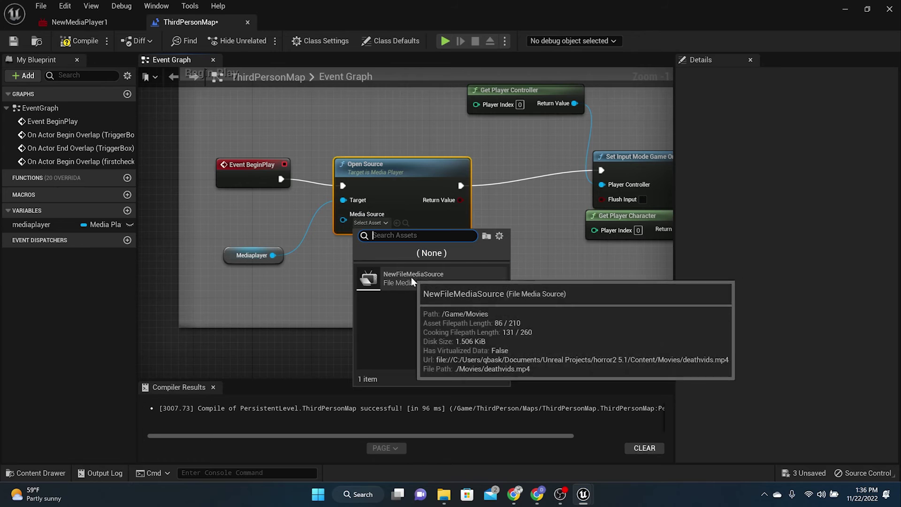
pyautogui.click(408, 278)
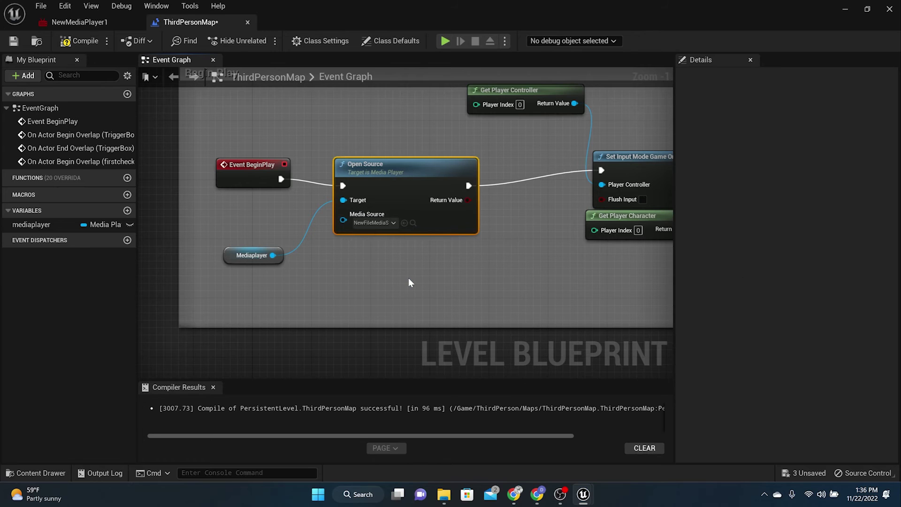
pyautogui.click(72, 42)
pyautogui.click(13, 42)
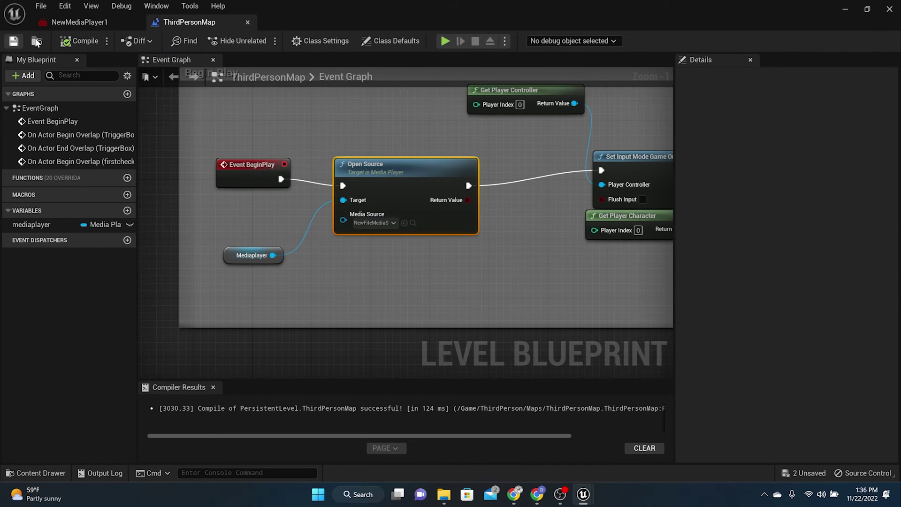
# Return to the level editor, select the hanging screen panel in the tunnel and add a Media Sound component to it.
pyautogui.click(846, 8)
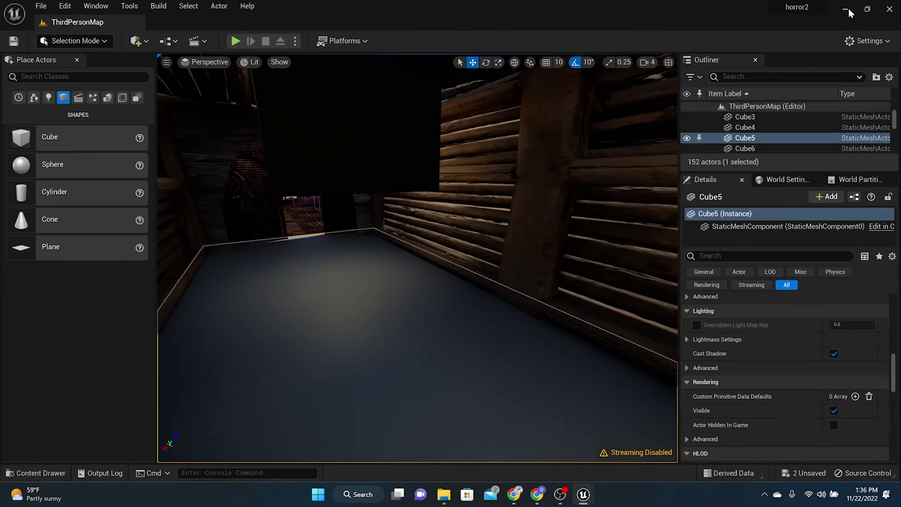
pyautogui.click(376, 225)
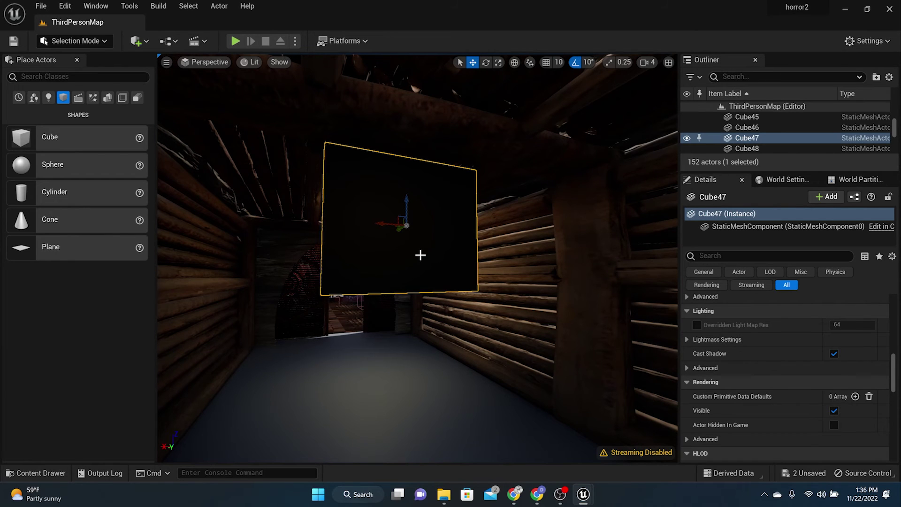
pyautogui.click(825, 197)
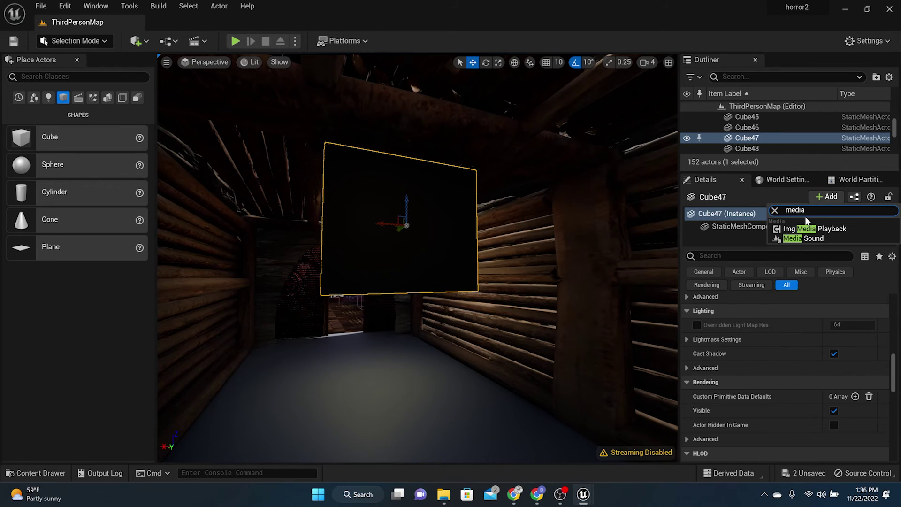
pyautogui.click(802, 238)
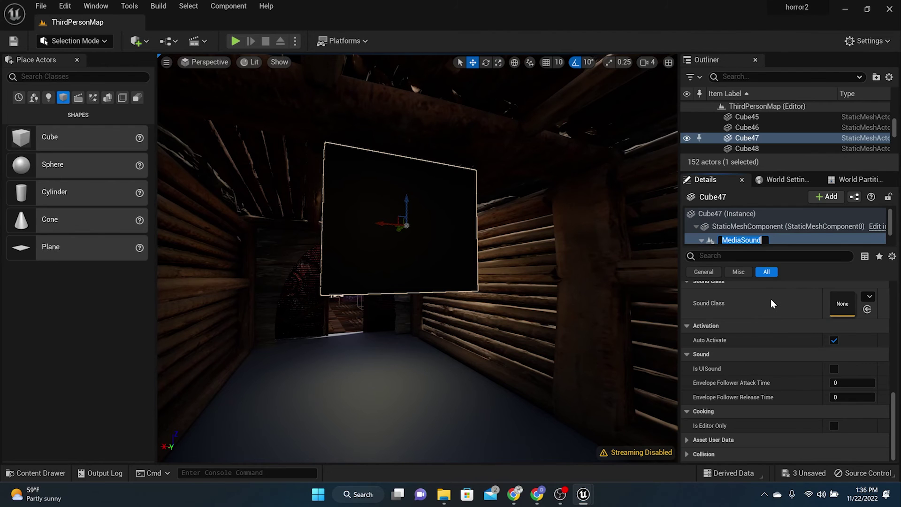
# Assign NewMediaPlayer1 as the Media Sound component's media player and save the level.
pyautogui.scroll(5, 771, 299)
pyautogui.scroll(3, 771, 299)
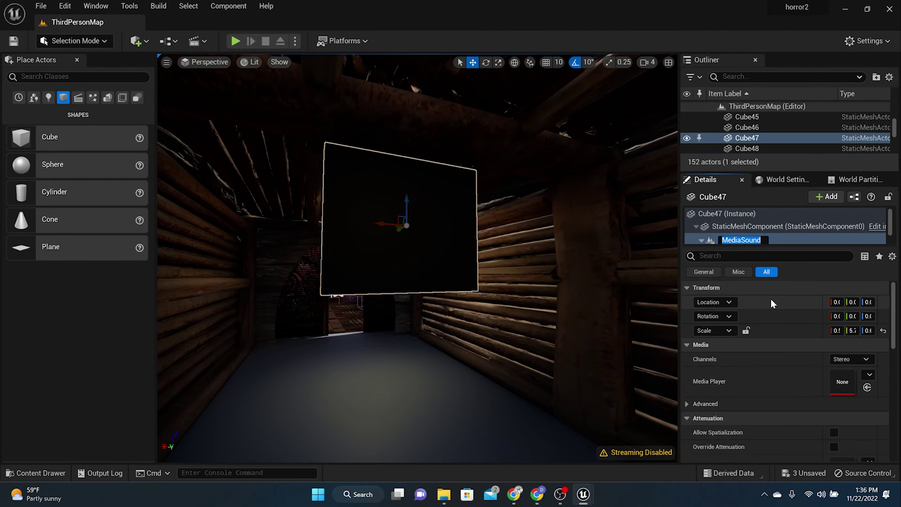
pyautogui.click(868, 376)
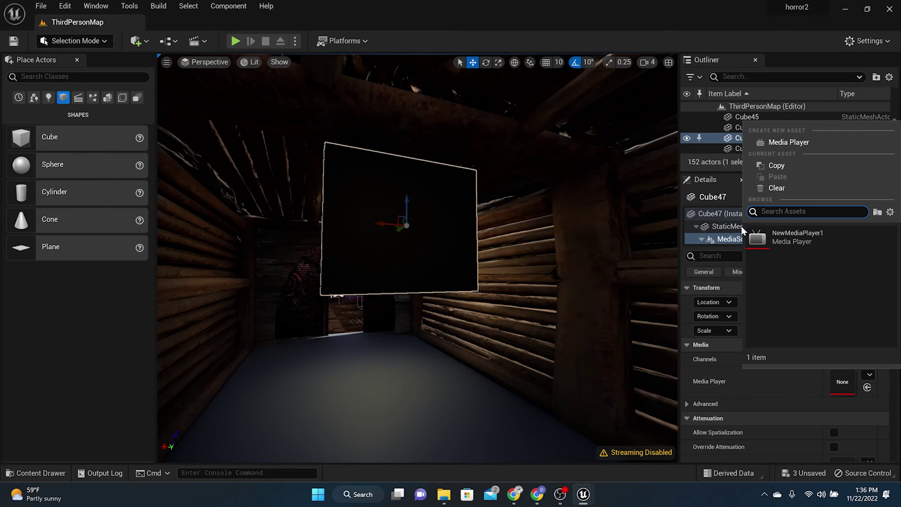
pyautogui.click(774, 239)
pyautogui.click(16, 43)
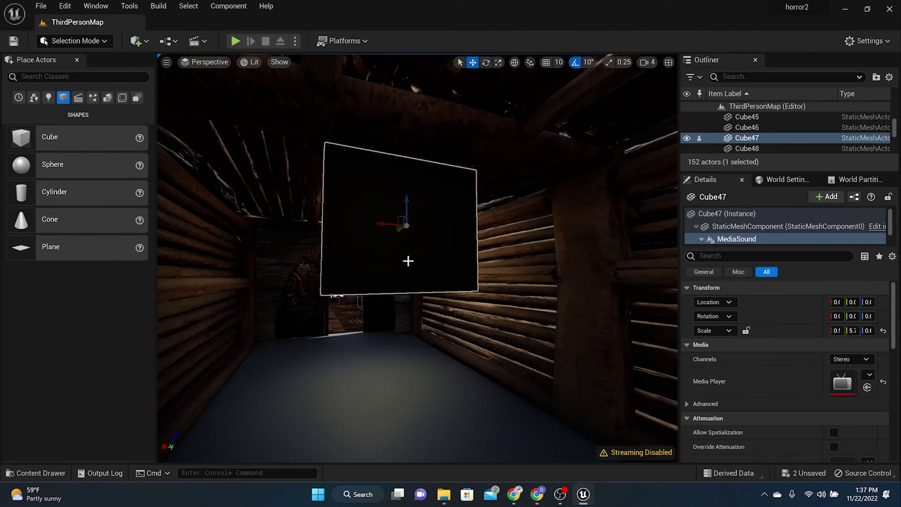
# Open the NewMediaPlayer1 asset from the Movies folder, play NewFileMediaSource in it, and return to the level editor.
pyautogui.click(35, 473)
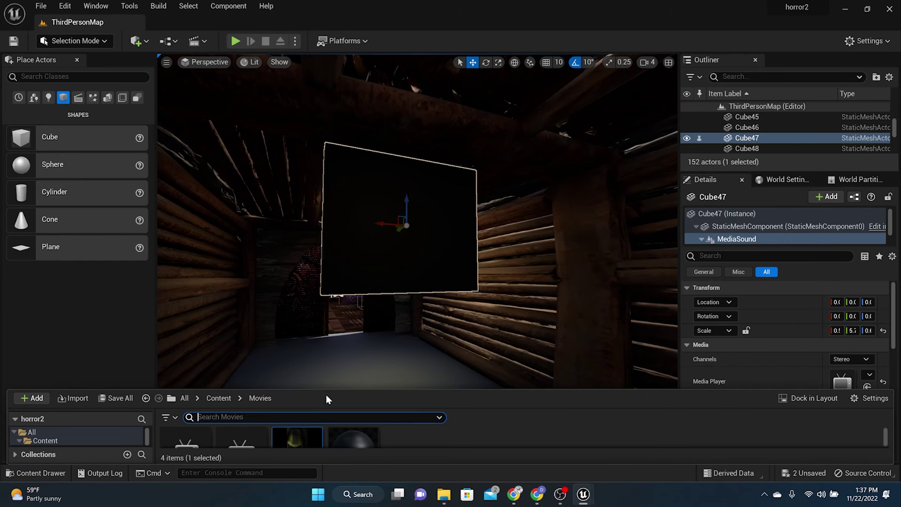
pyautogui.moveTo(327, 388); pyautogui.dragTo(334, 255)
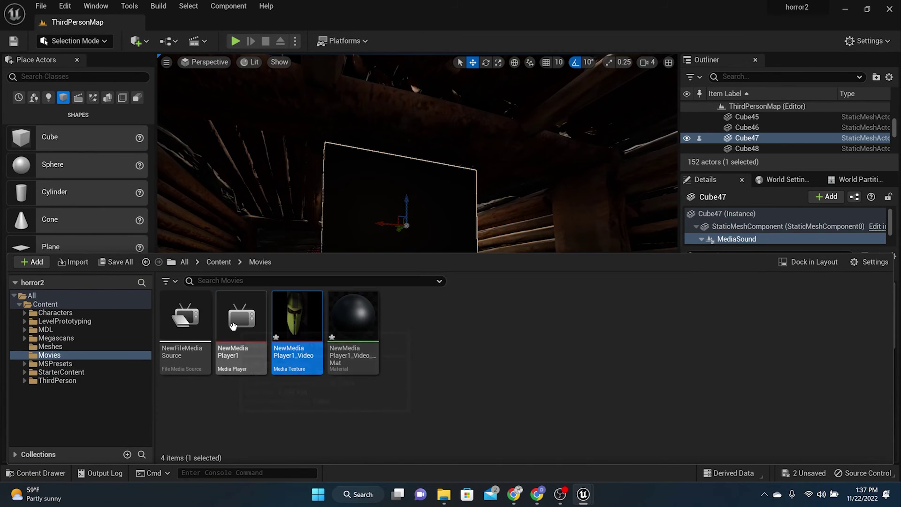
pyautogui.doubleClick(233, 326)
pyautogui.doubleClick(225, 364)
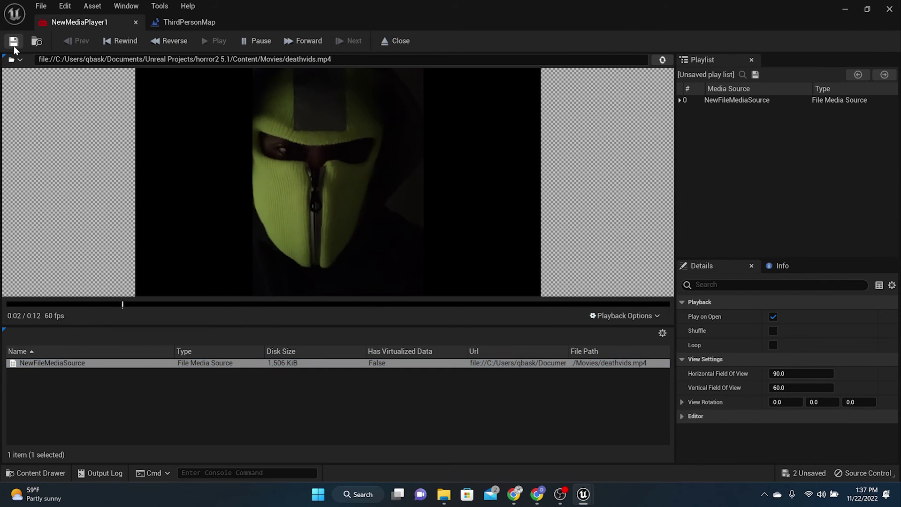
pyautogui.click(842, 7)
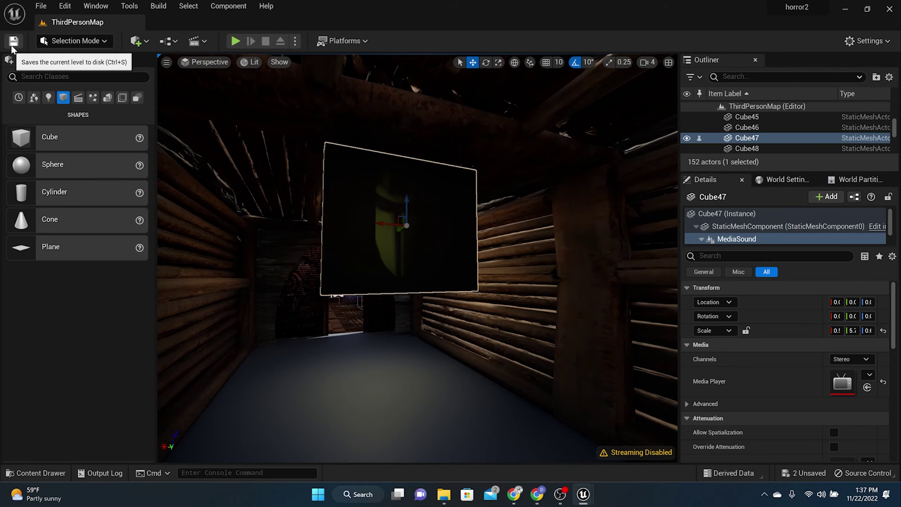
# Play the level from the room outside the tunnel and walk the character around the screen panel to check the video playback.
pyautogui.scroll(6, 347, 271)
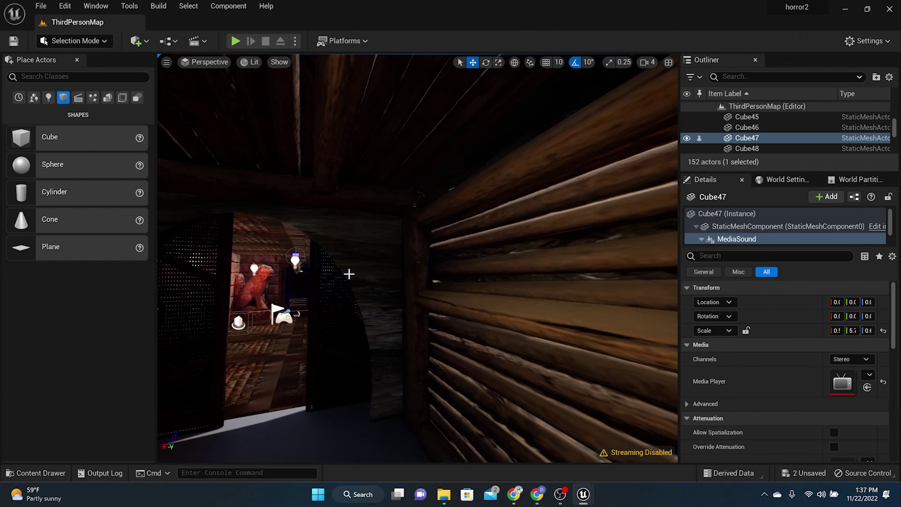
pyautogui.moveTo(478, 309); pyautogui.dragTo(437, 329, button='right')
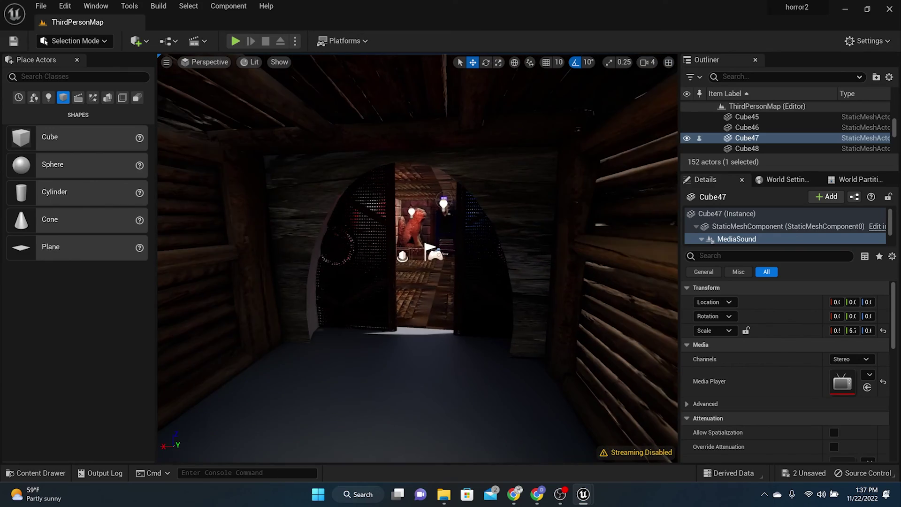
pyautogui.scroll(2, 477, 309)
pyautogui.moveTo(479, 309); pyautogui.dragTo(393, 271, button='right')
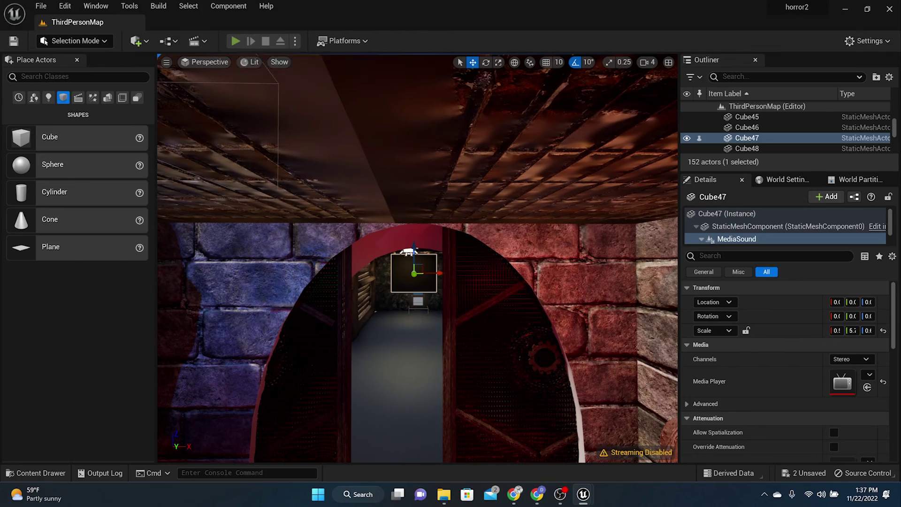
pyautogui.hotkey('alt', 'p')
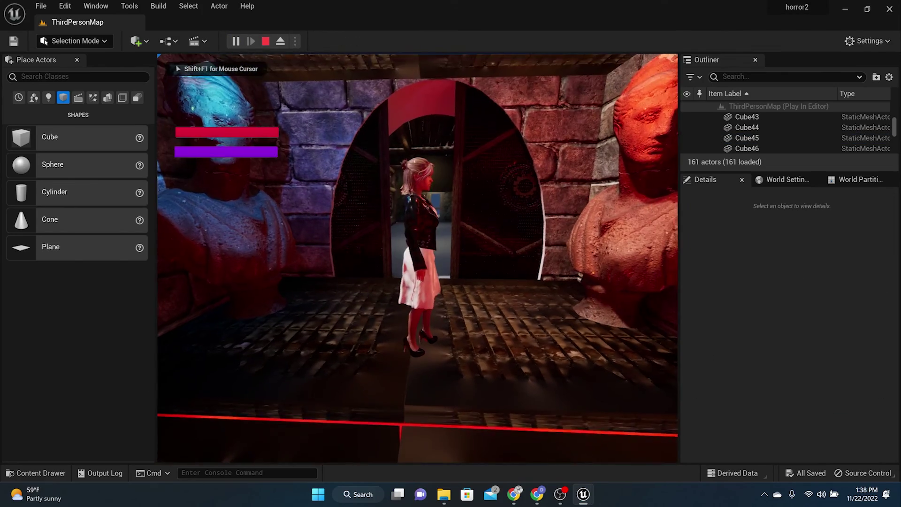
pyautogui.press('w')
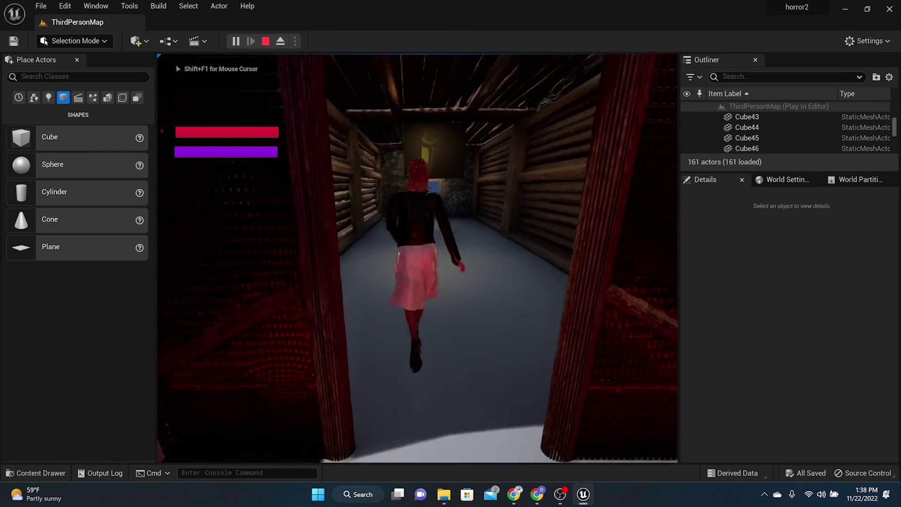
pyautogui.press('w')
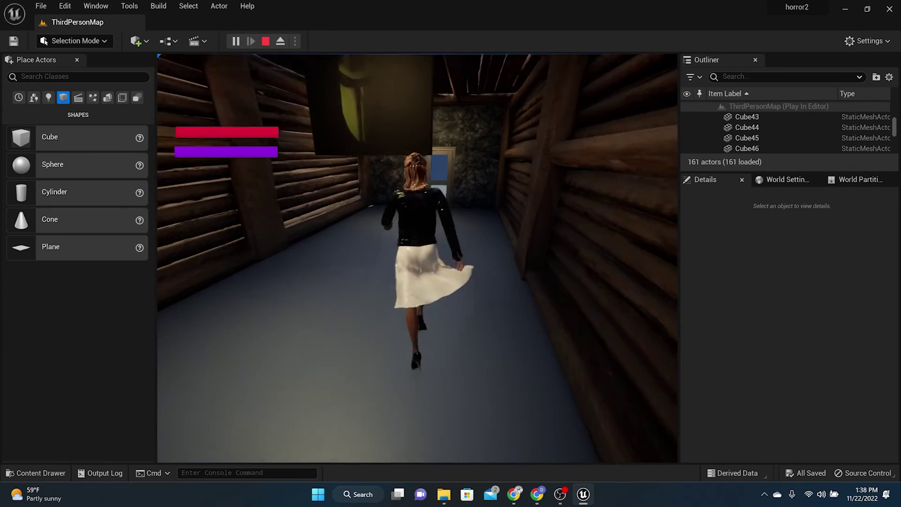
pyautogui.press('w')
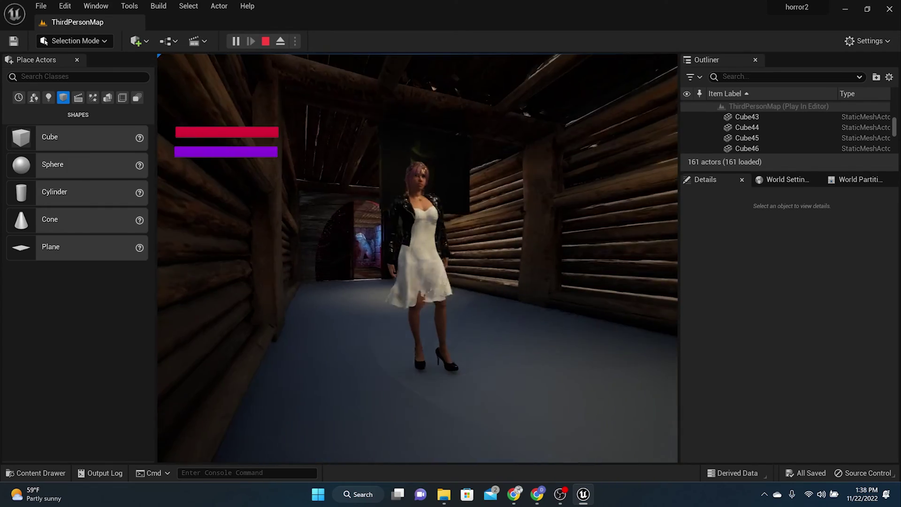
pyautogui.press('w')
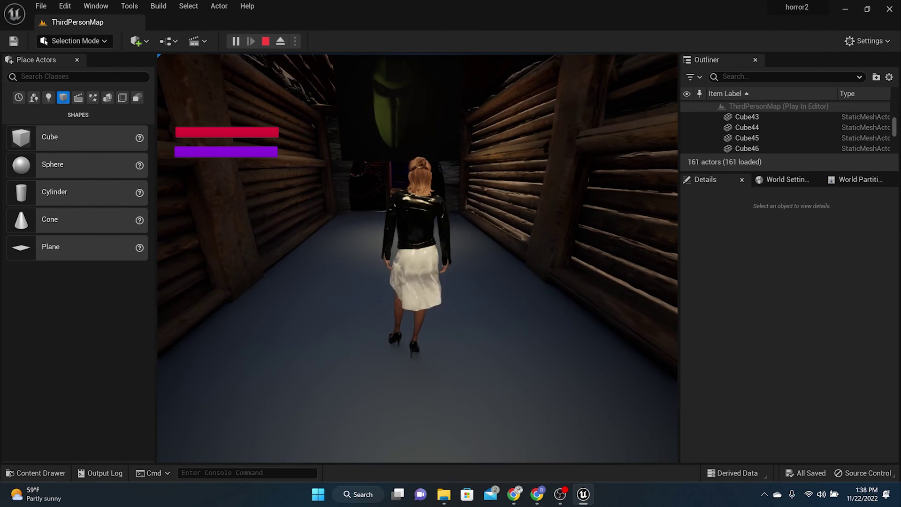
pyautogui.press('w')
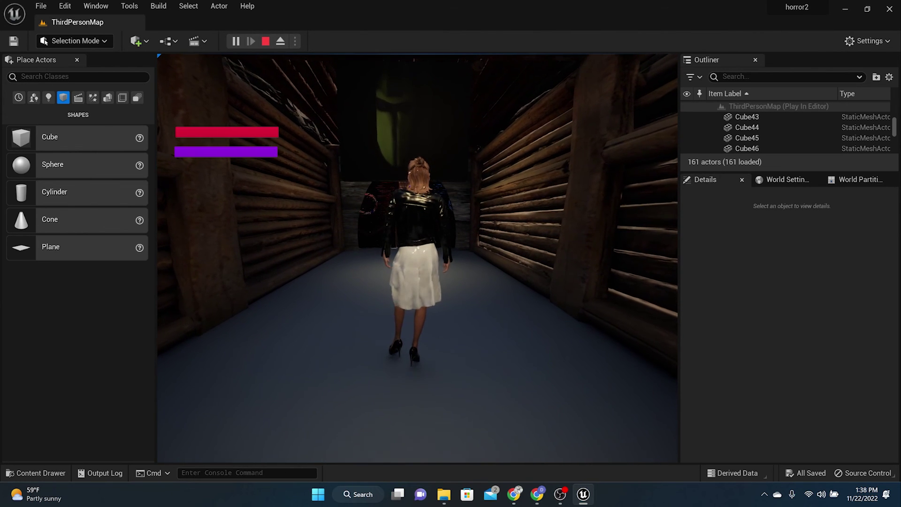
pyautogui.press('w')
pyautogui.press('s')
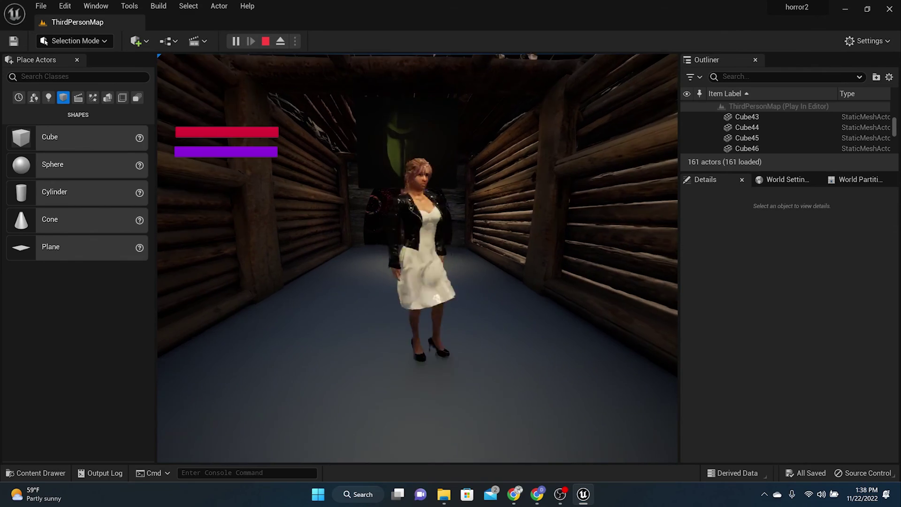
pyautogui.press('w')
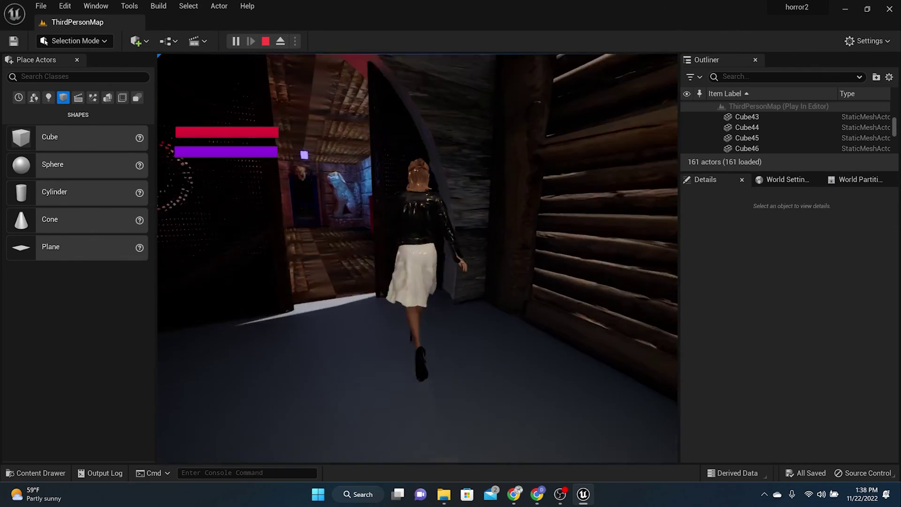
pyautogui.press('w')
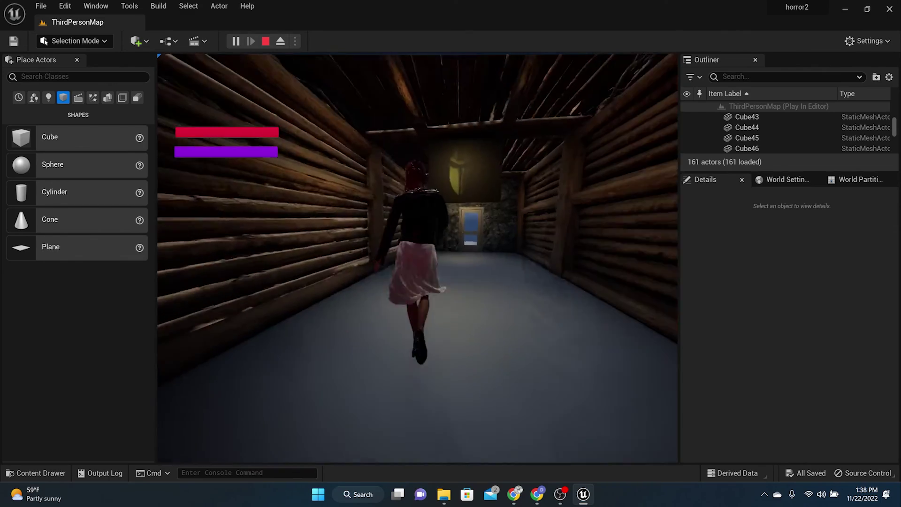
pyautogui.press('w')
pyautogui.press('d')
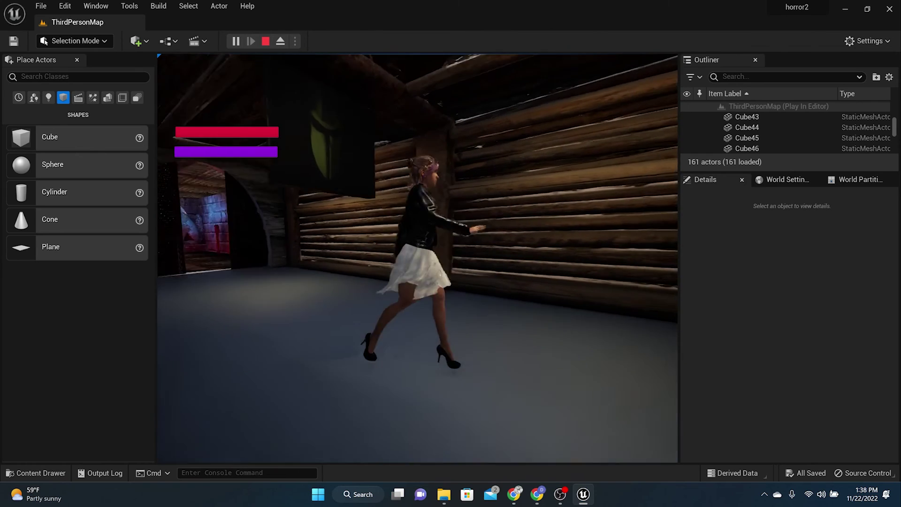
pyautogui.press('w')
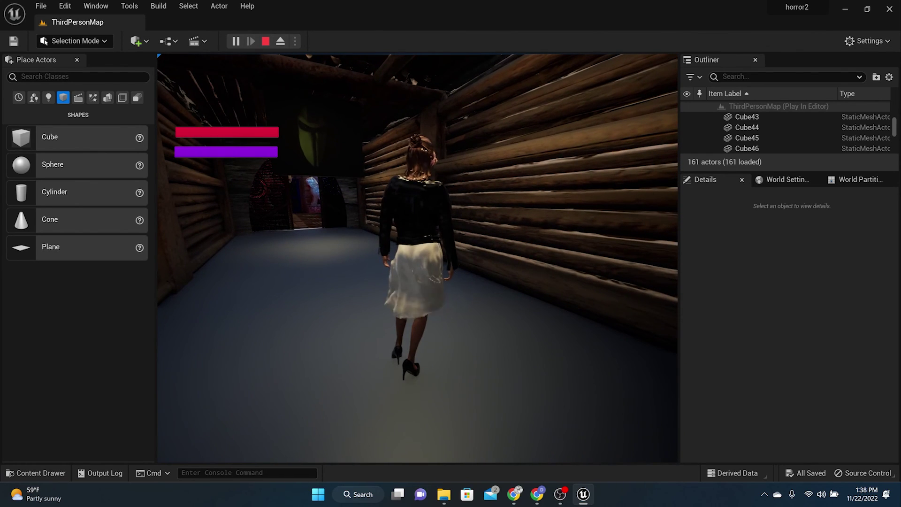
pyautogui.press('w')
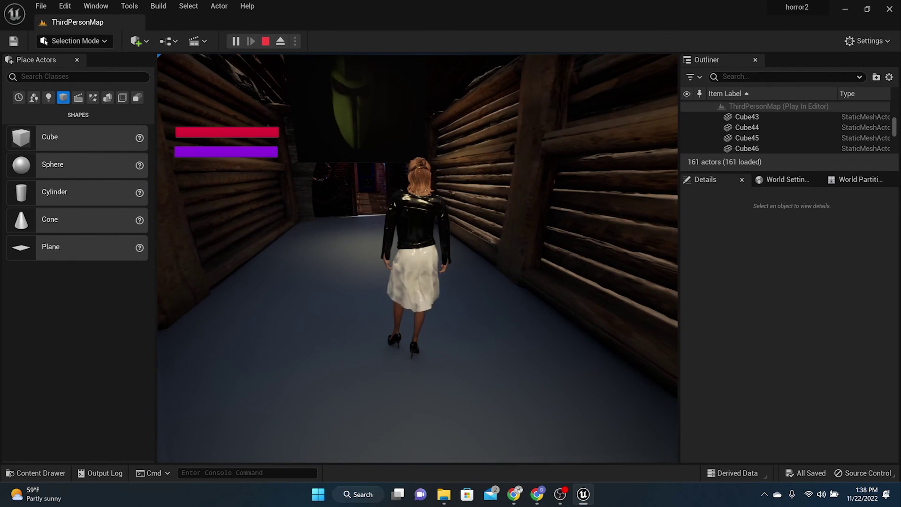
pyautogui.press('w')
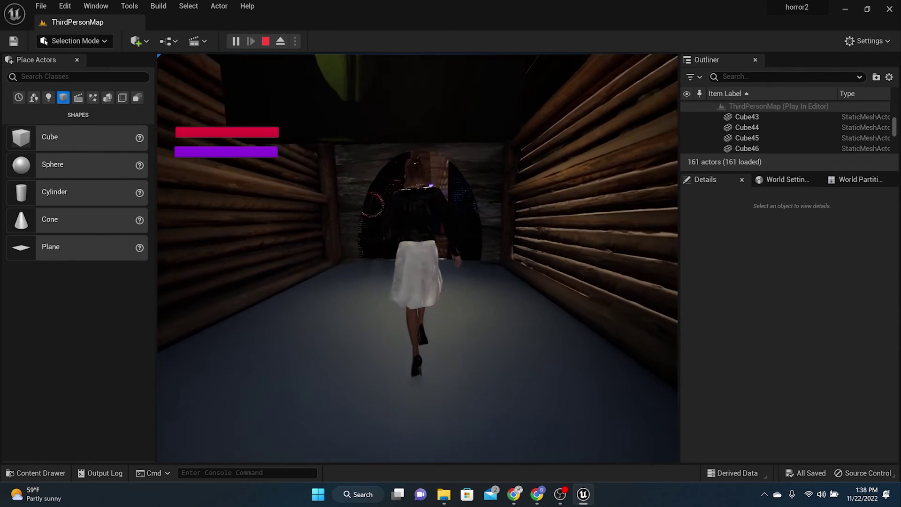
pyautogui.press('d')
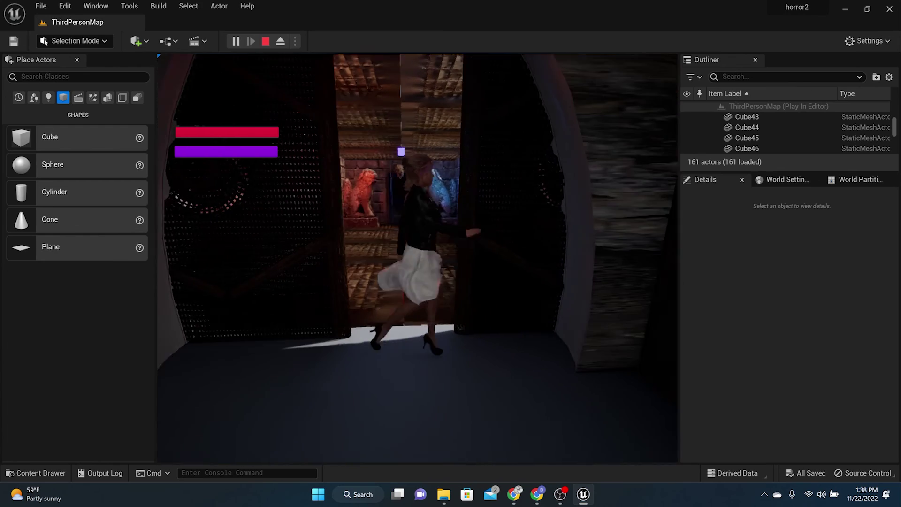
pyautogui.press('s')
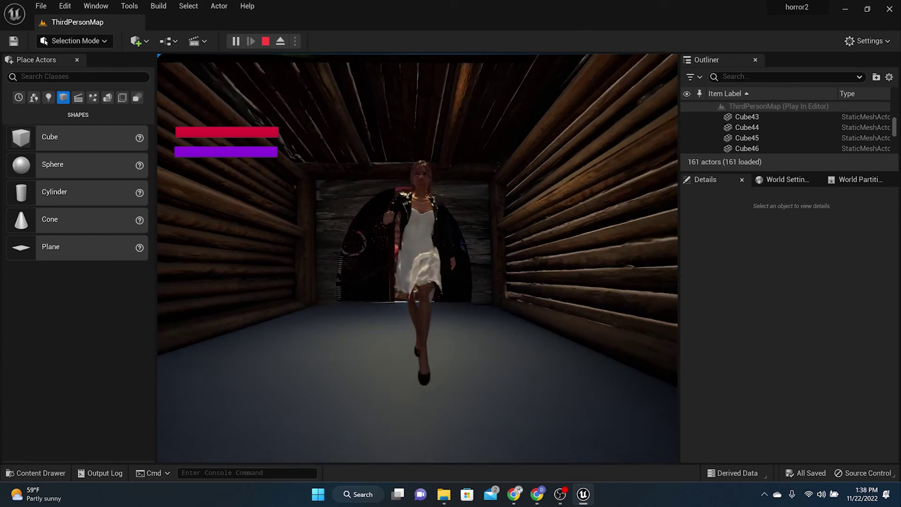
pyautogui.press('s')
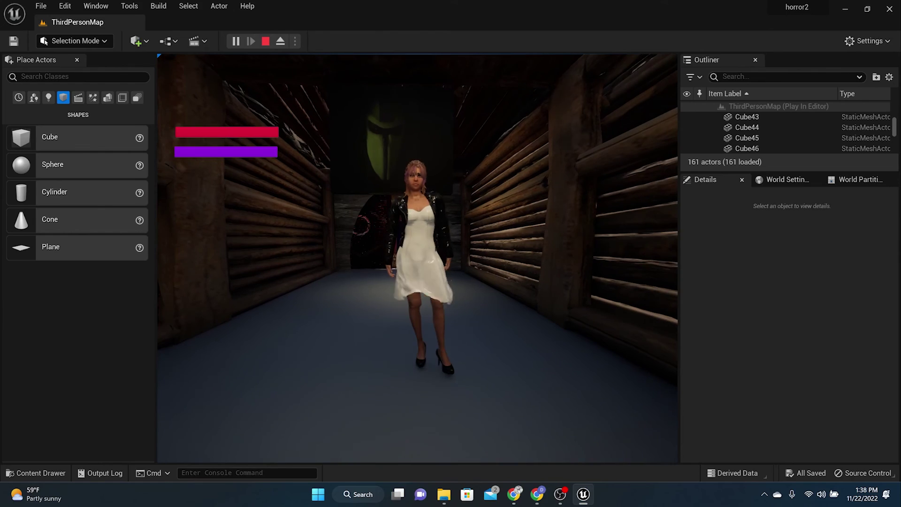